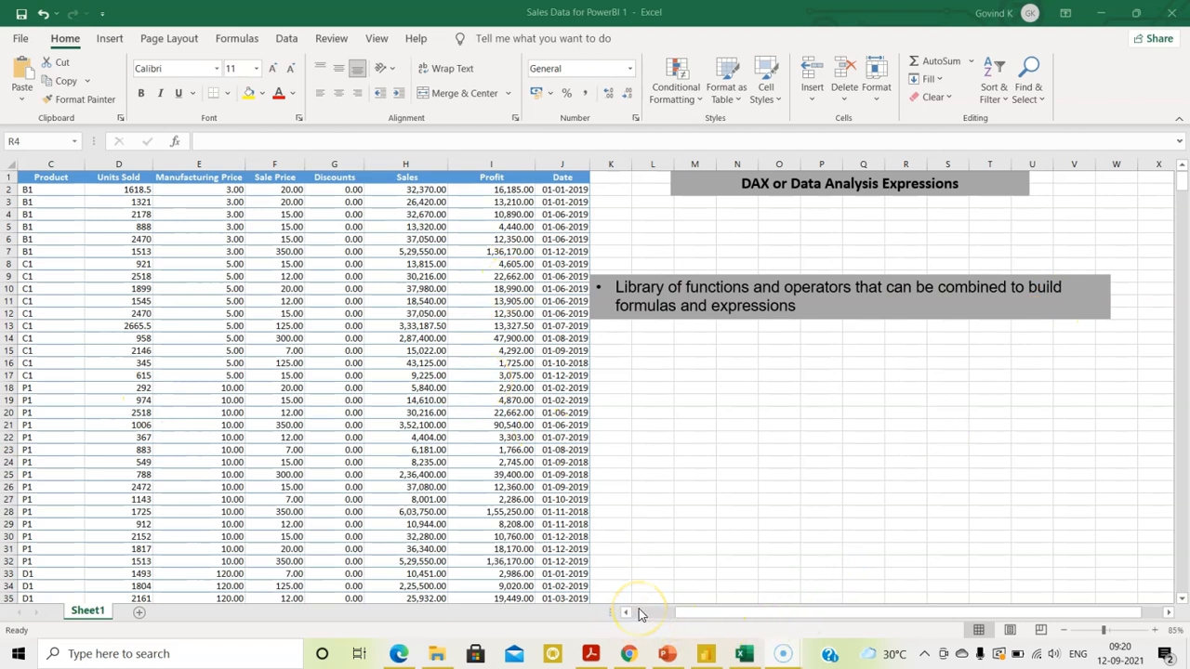
Step: Total the Profit column with =sum(financials[Profit]) in cell I702, directly below the last data row
left_click(1182, 226)
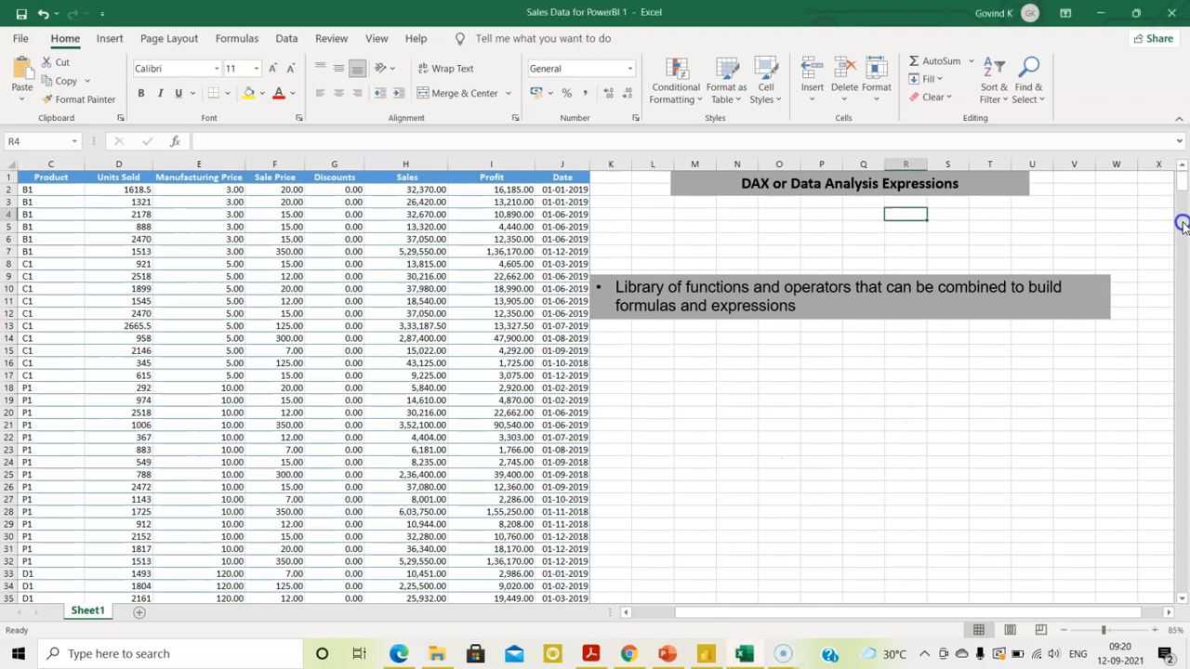
left_click(505, 189)
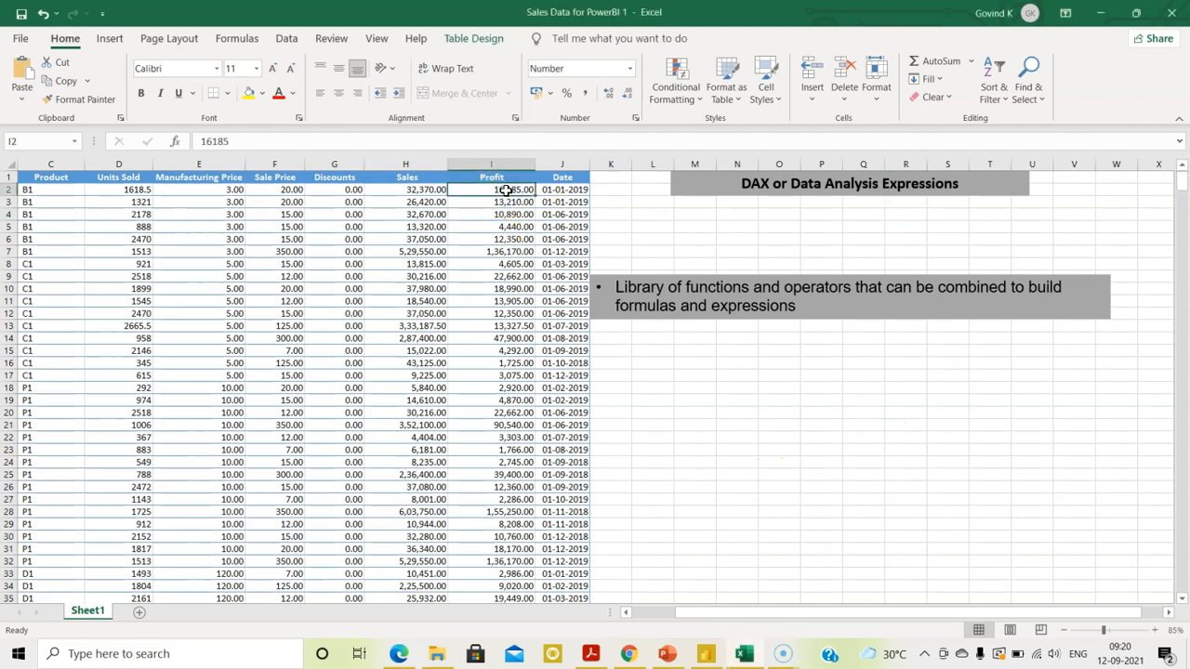
key("Down")
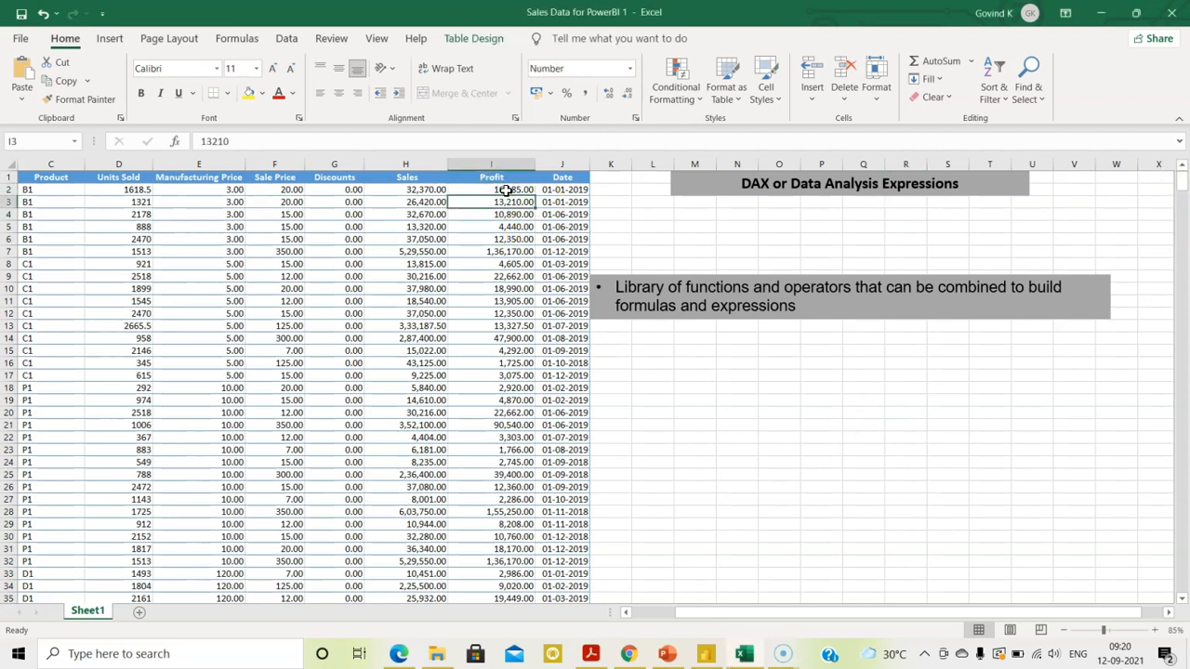
key("ctrl+Down")
key("Down")
type("=sum")
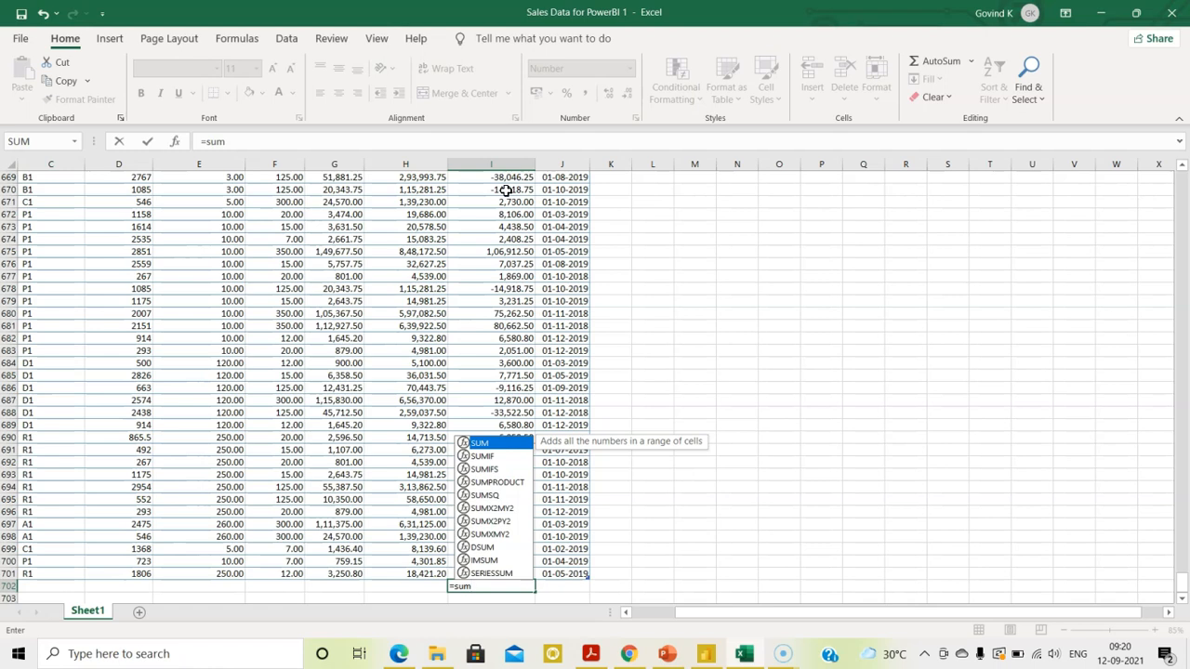
type("(")
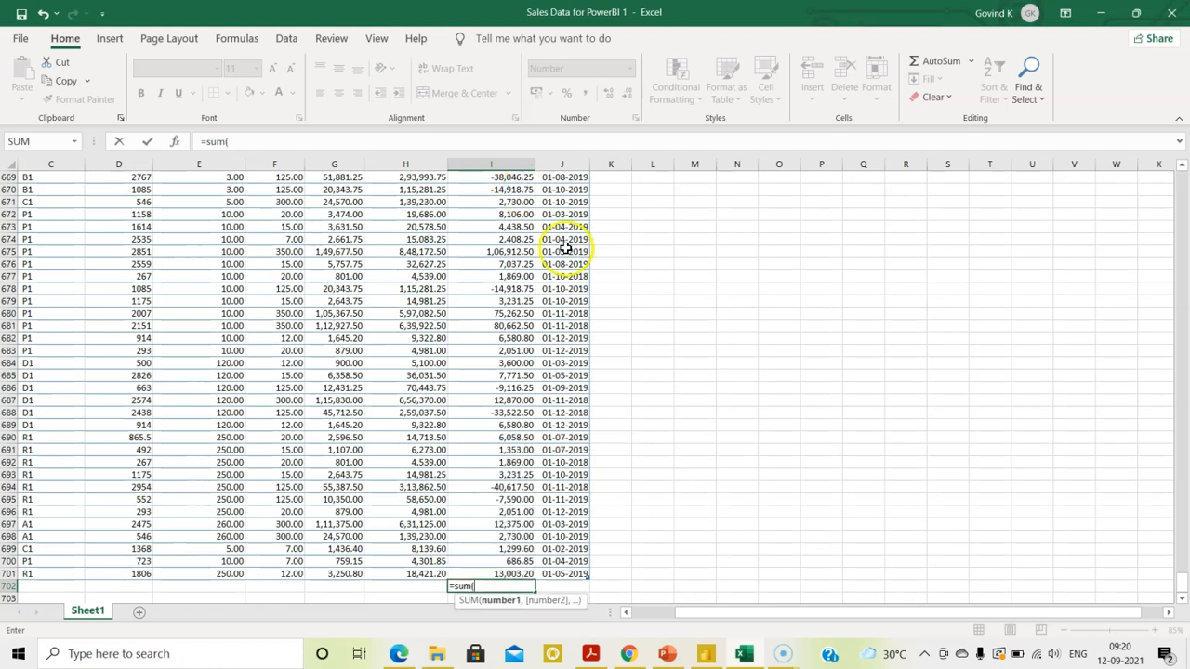
left_click_drag(508, 573, 507, 189)
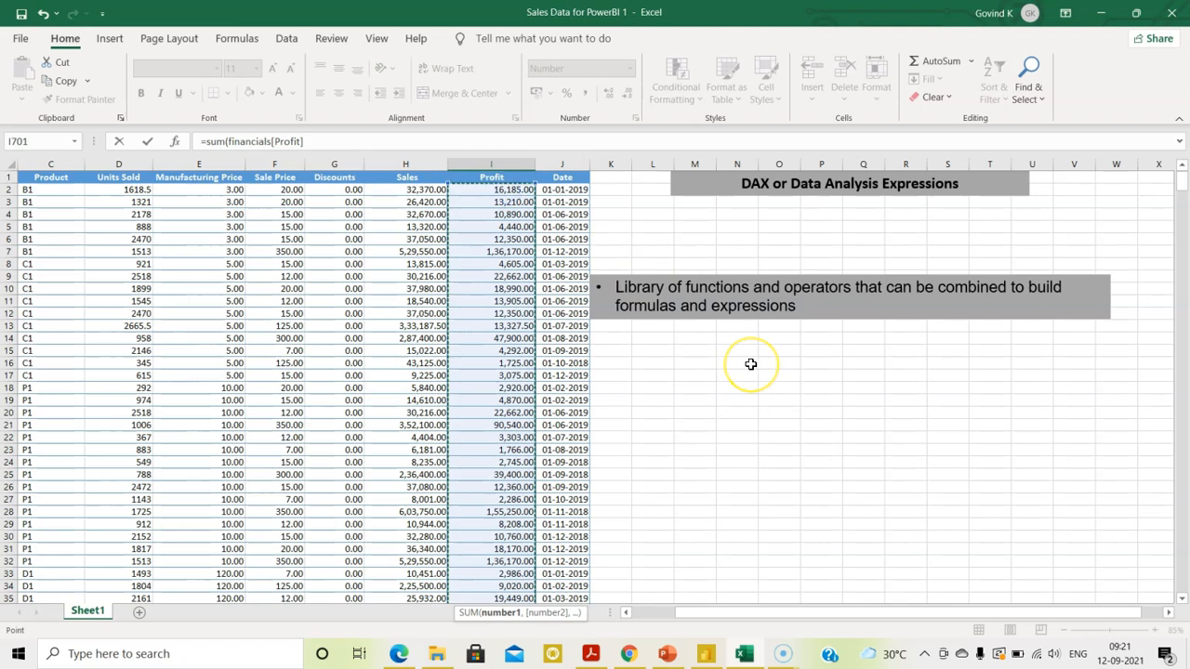
key("Return")
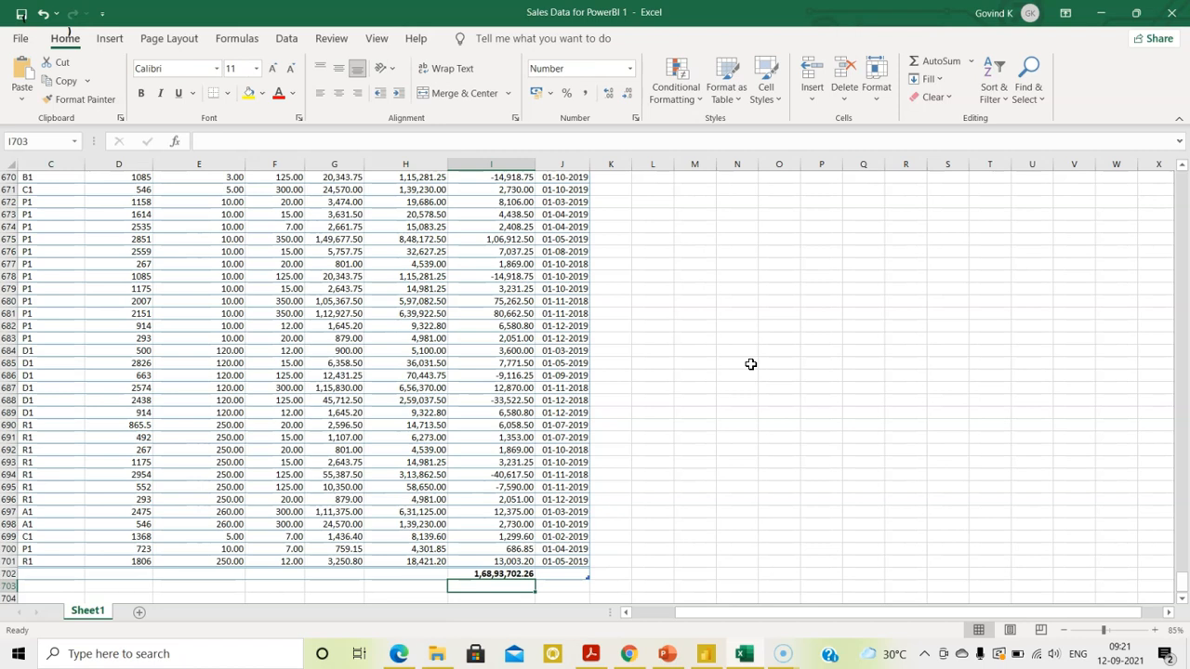
Step: Move the grey text box about the library of functions and operators away from the data table, clearing column K
left_click_drag(1180, 576, 1180, 165)
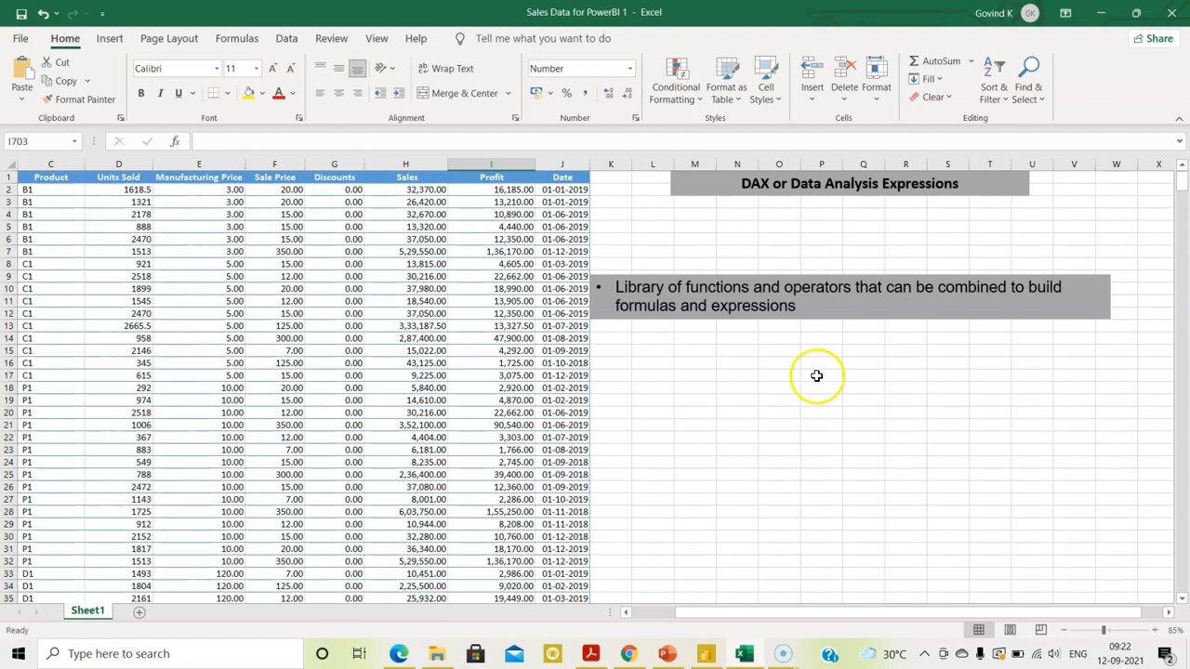
left_click(889, 280)
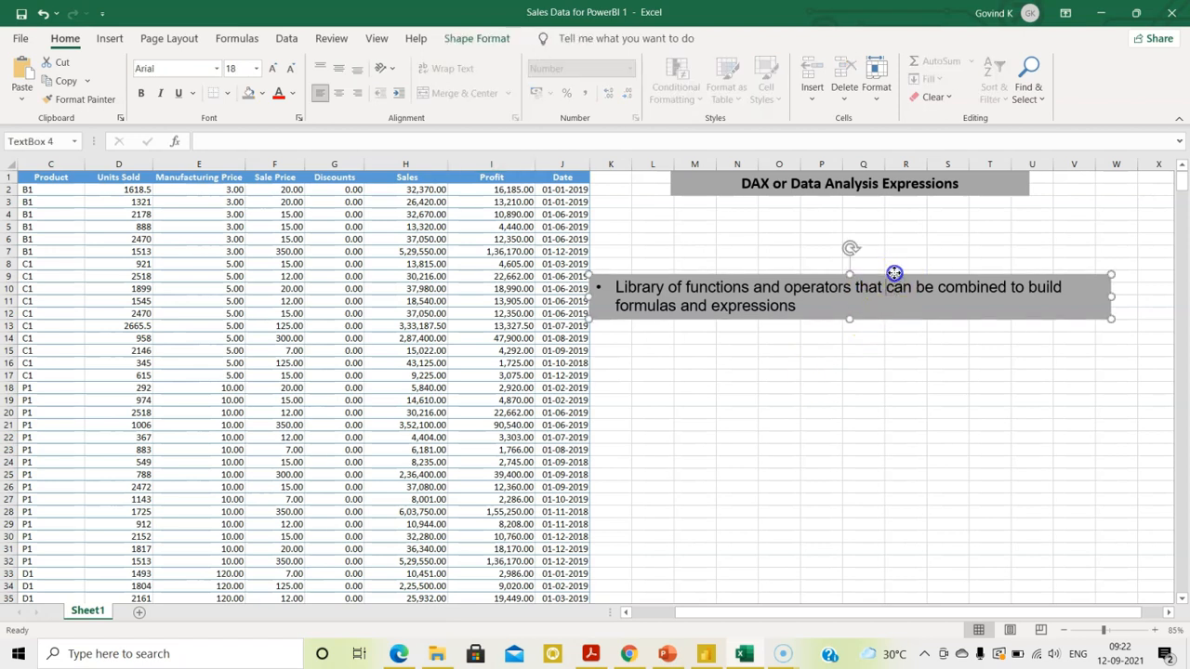
left_click_drag(893, 275, 989, 280)
left_click(609, 177)
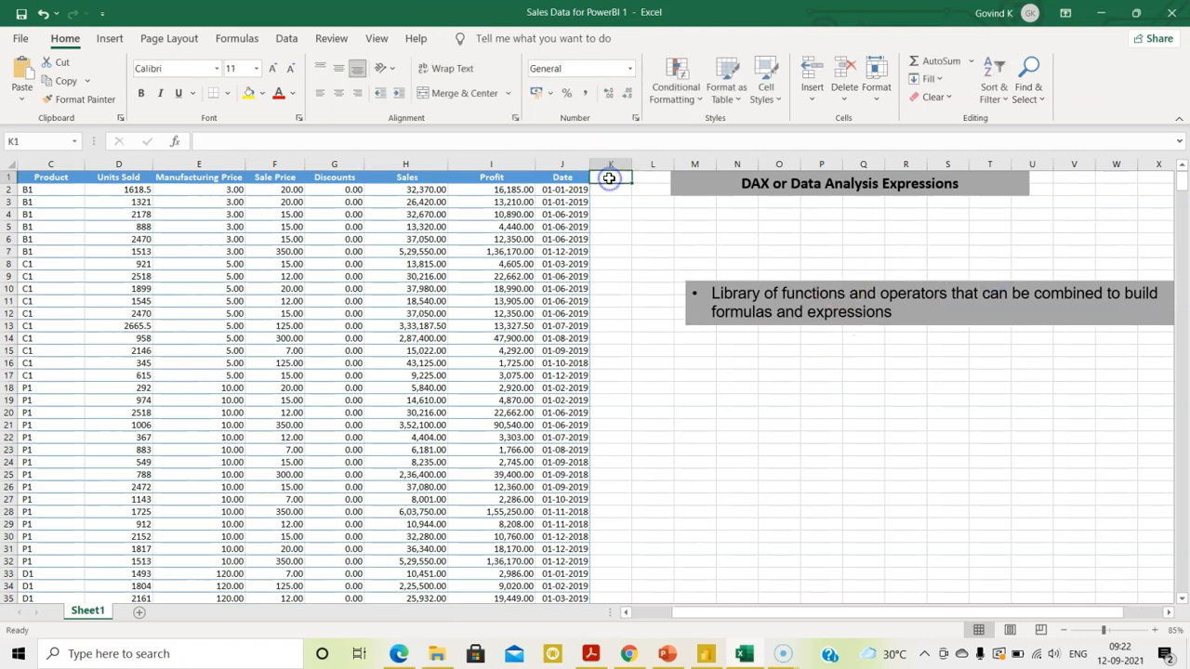
type("Month")
key("Return")
type("=month(")
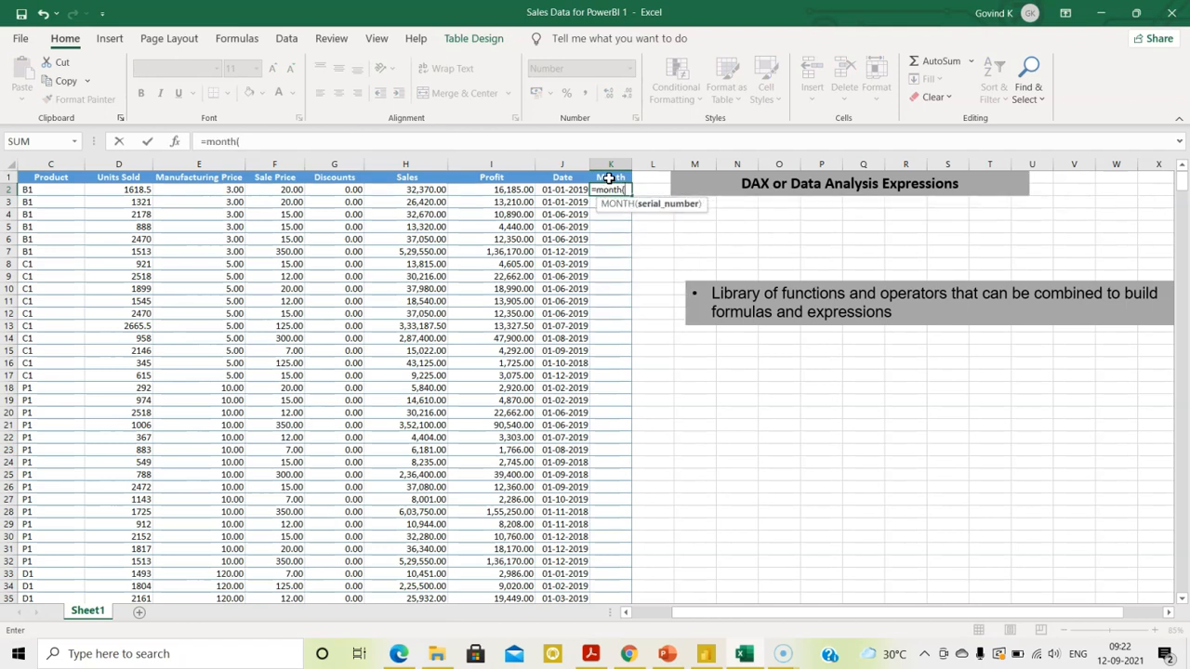
left_click(562, 185)
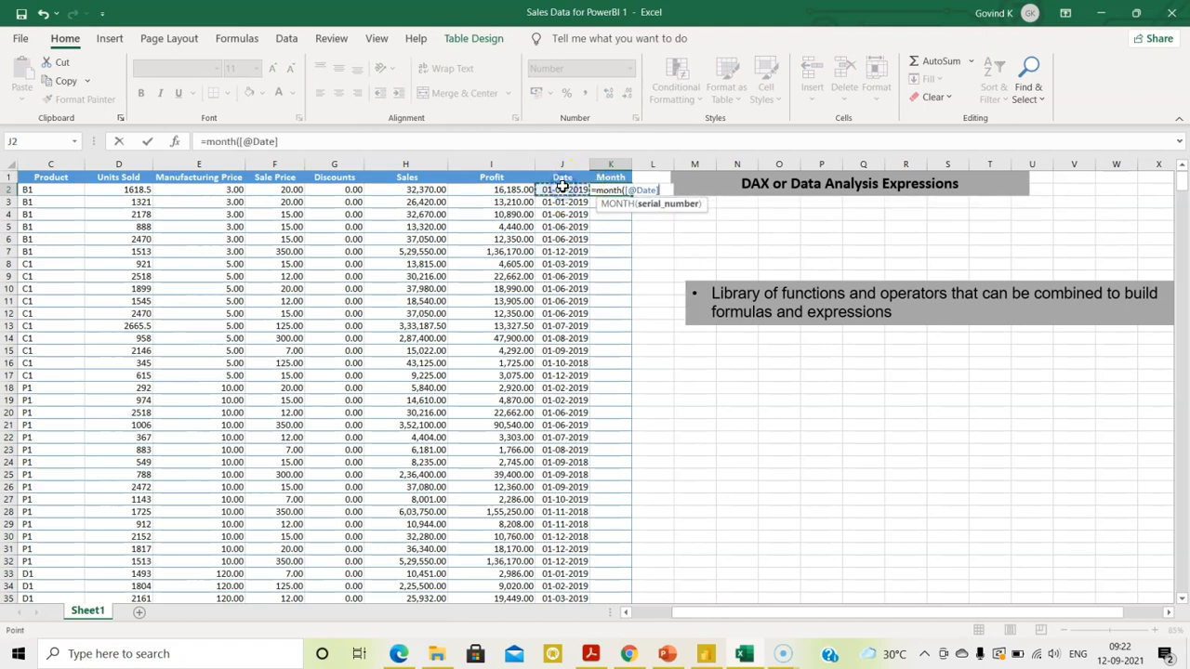
type(")")
key("Return")
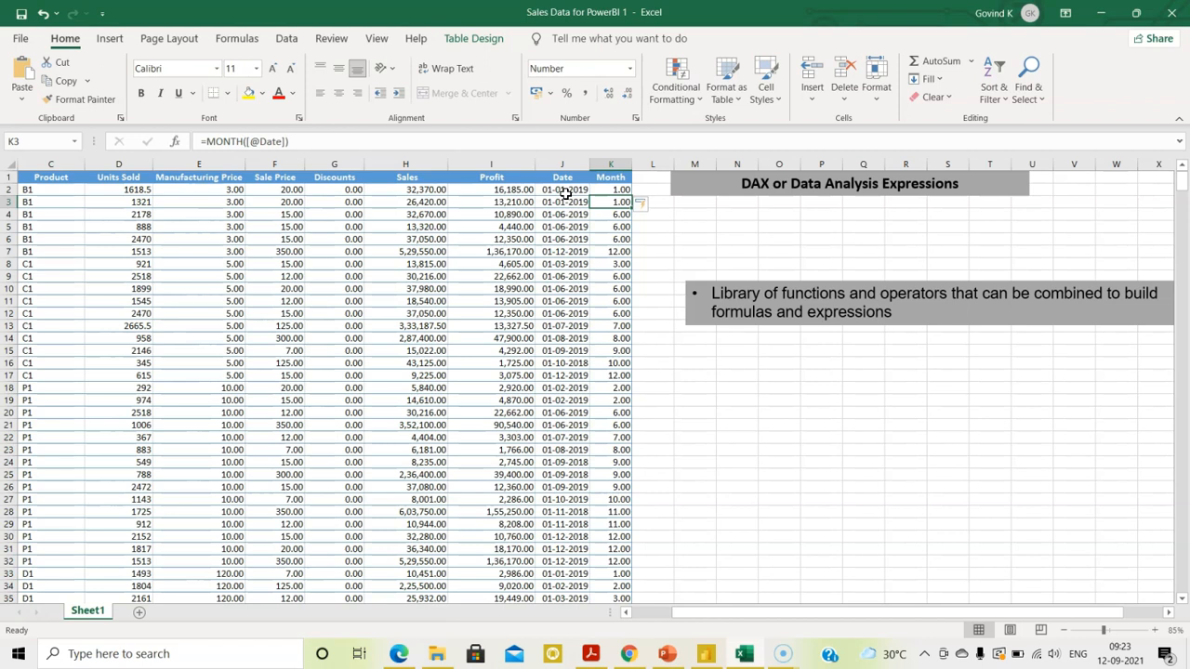
Step: Switch to Power BI Desktop and open the Excel workbook Sales Data for PowerBI 1 as the data source
key("alt+Tab")
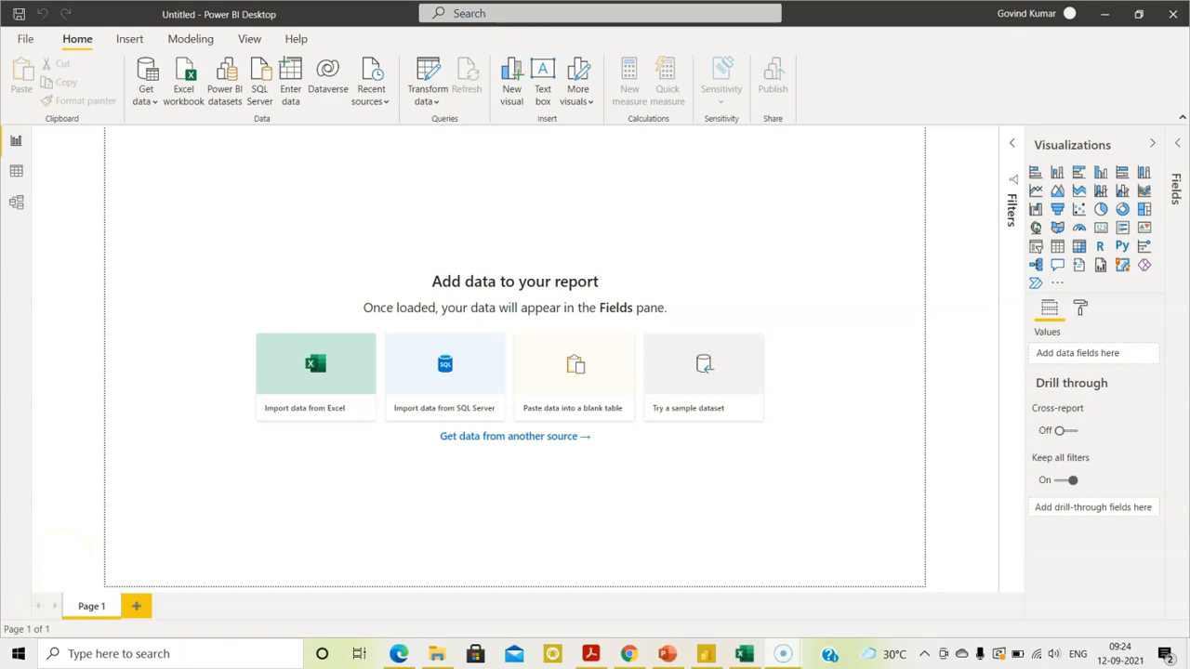
left_click(313, 364)
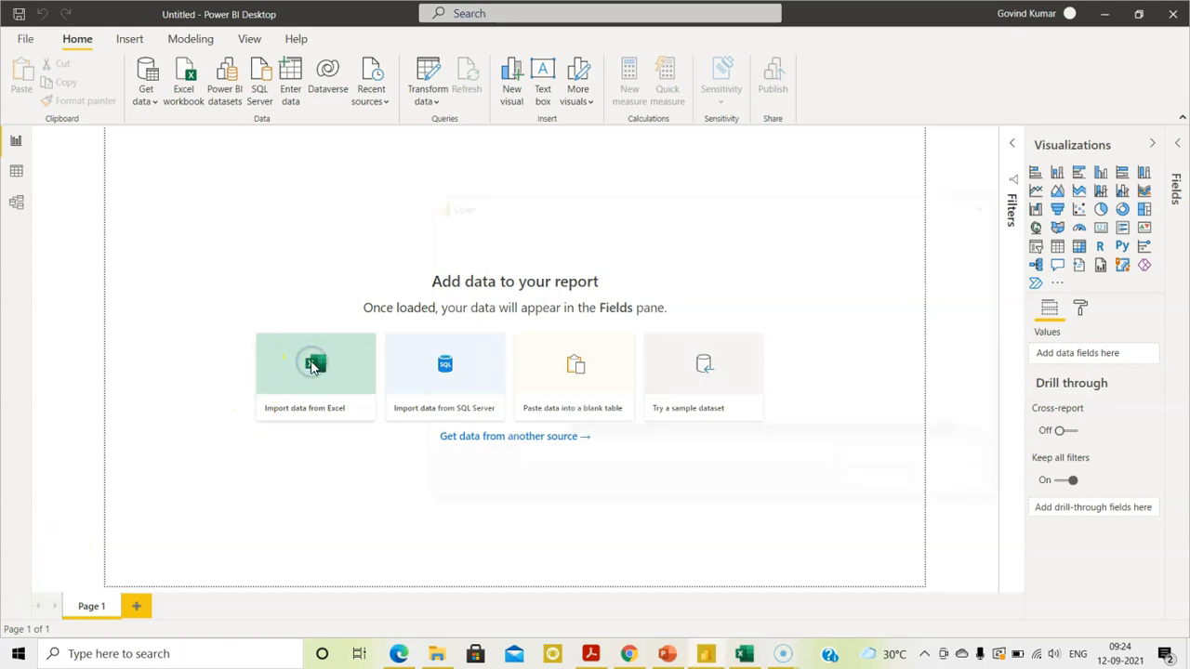
left_click(639, 373)
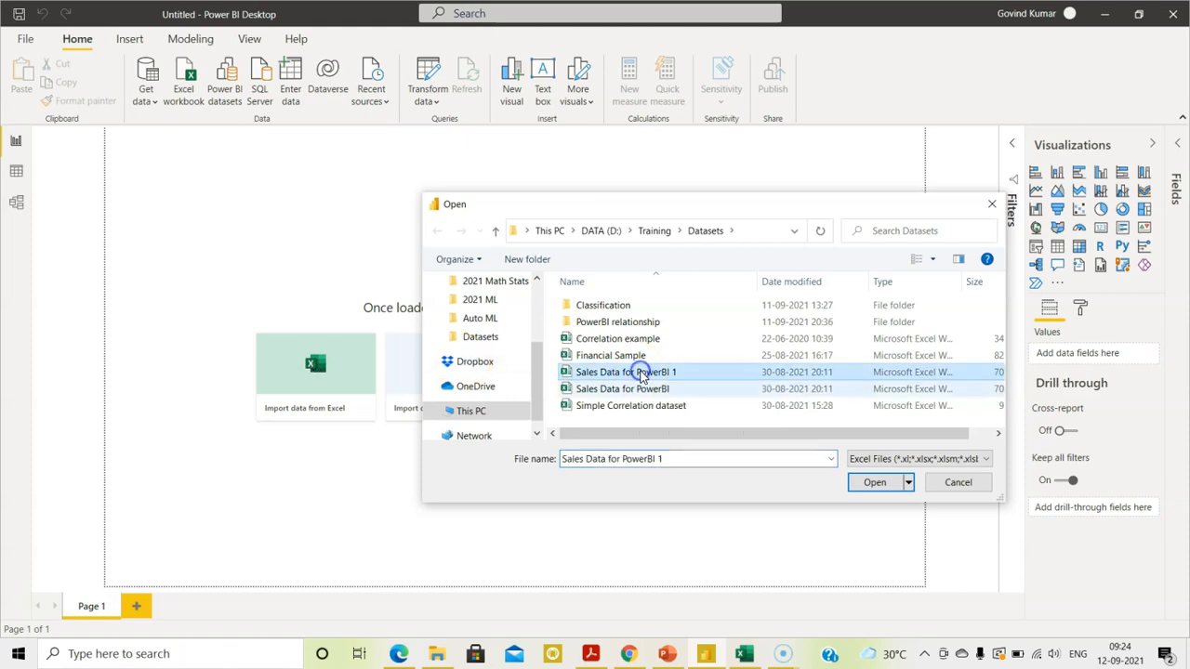
left_click(875, 482)
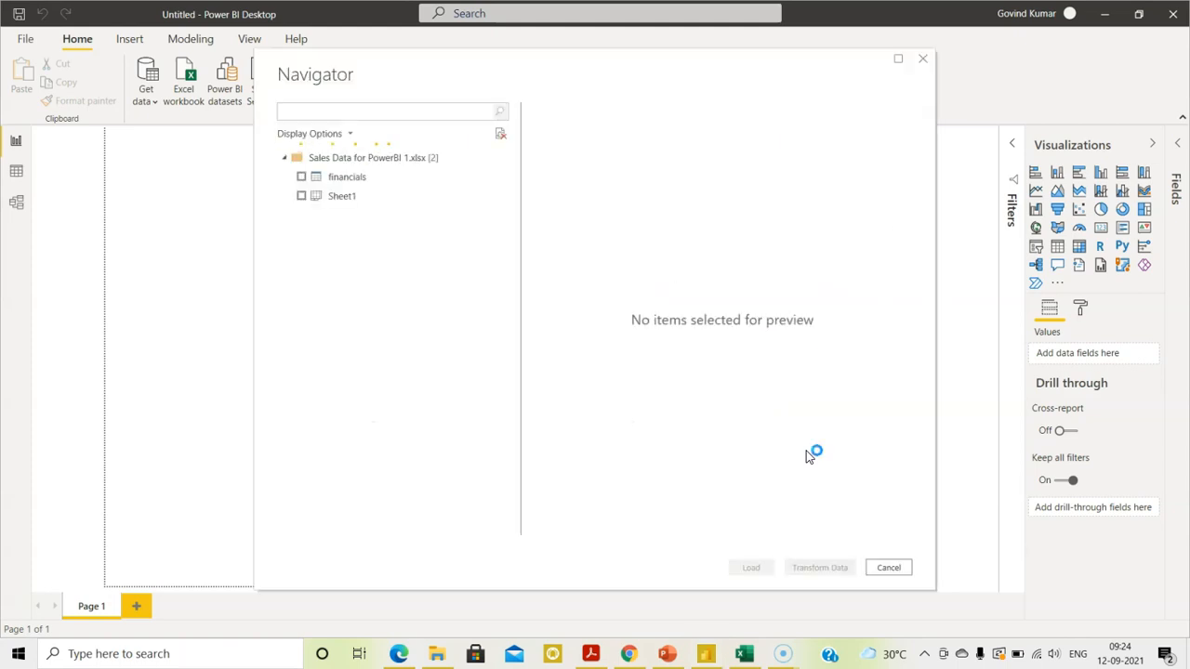
Step: Select Sheet1 of the workbook, check its columns in the preview, and load it into the report
left_click(302, 196)
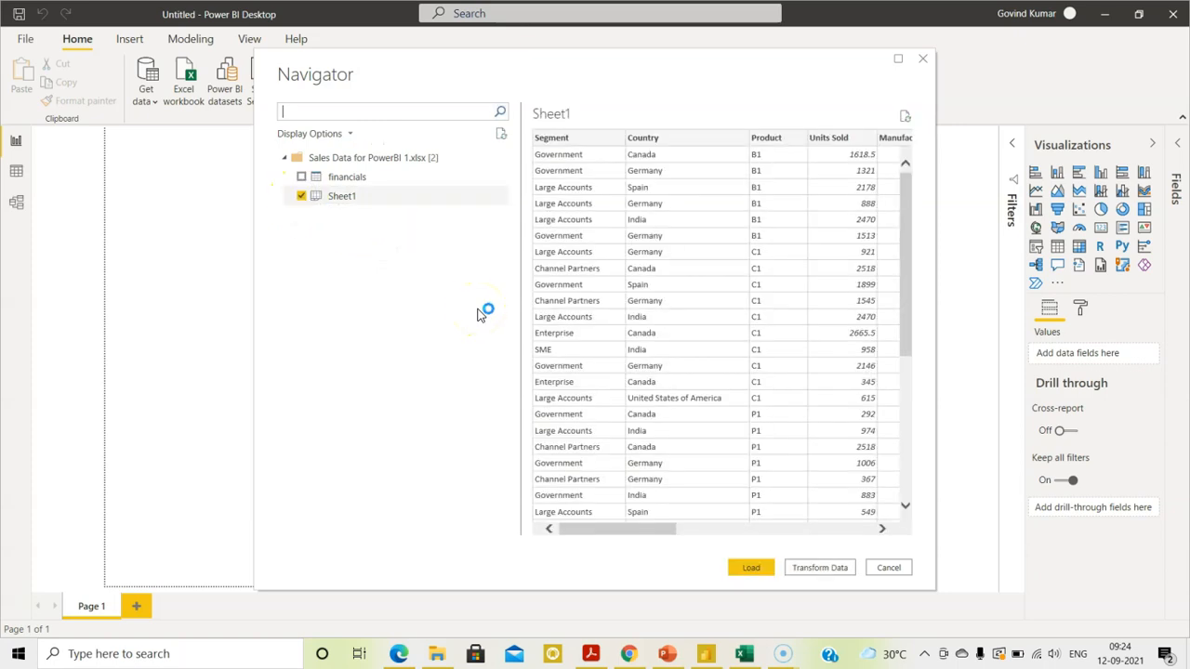
left_click(773, 527)
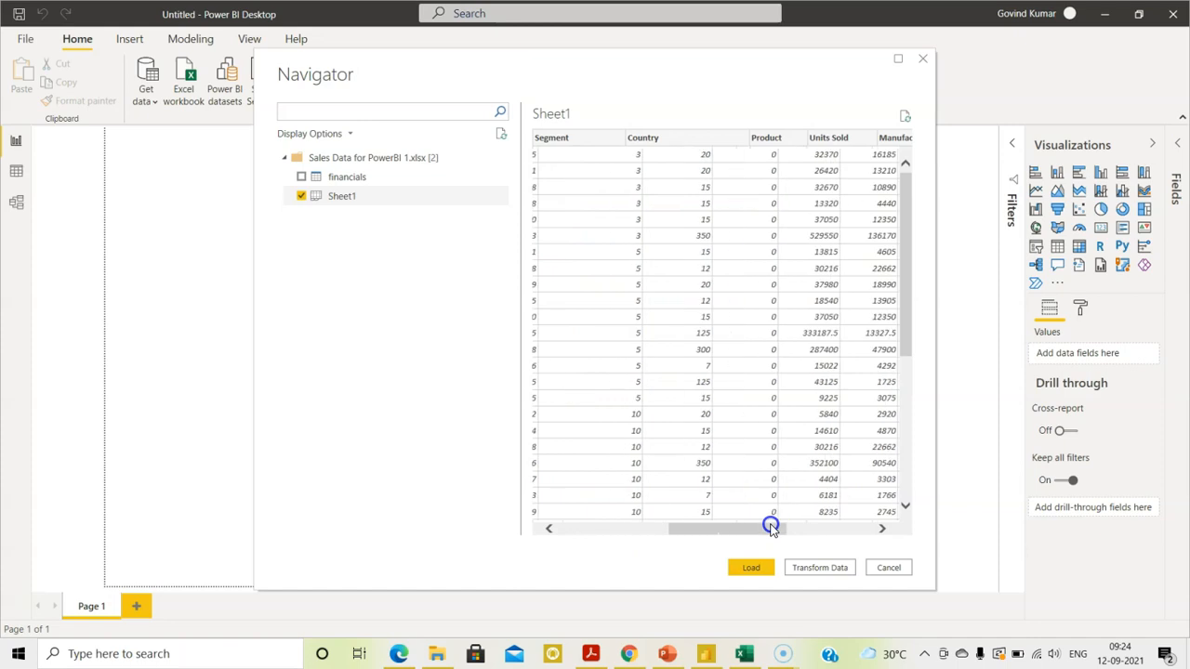
left_click(786, 527)
left_click_drag(810, 529, 605, 533)
left_click(753, 567)
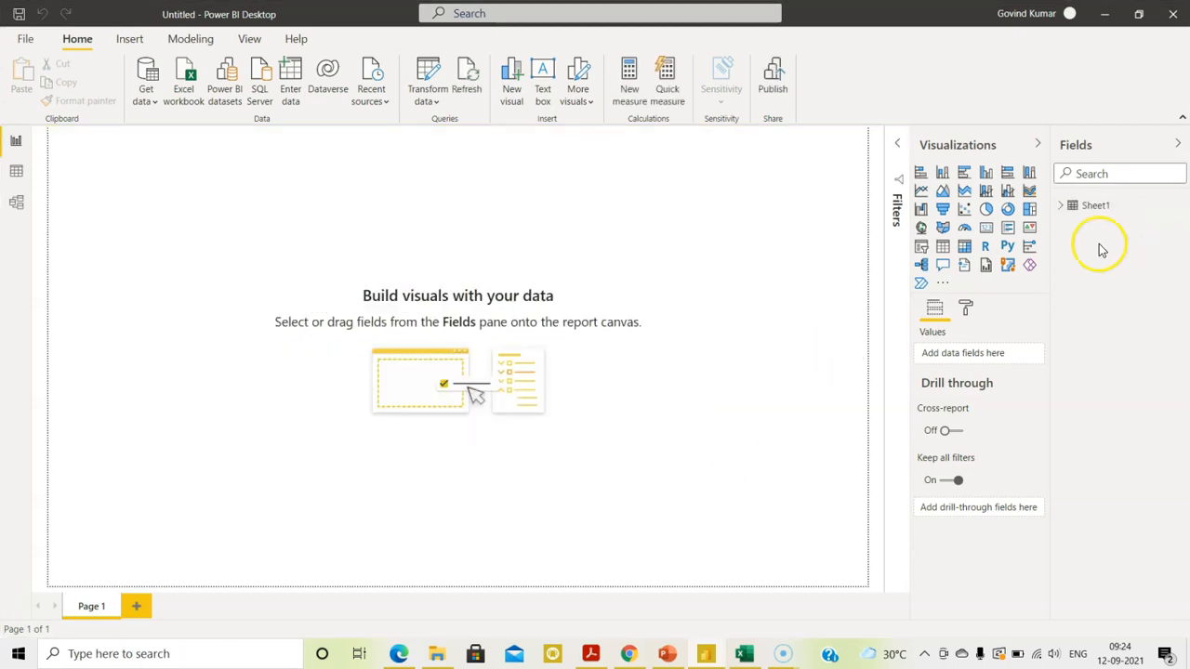
Step: Create a new measure in the Sheet1 table and name it Sum of Sales
left_click(1062, 206)
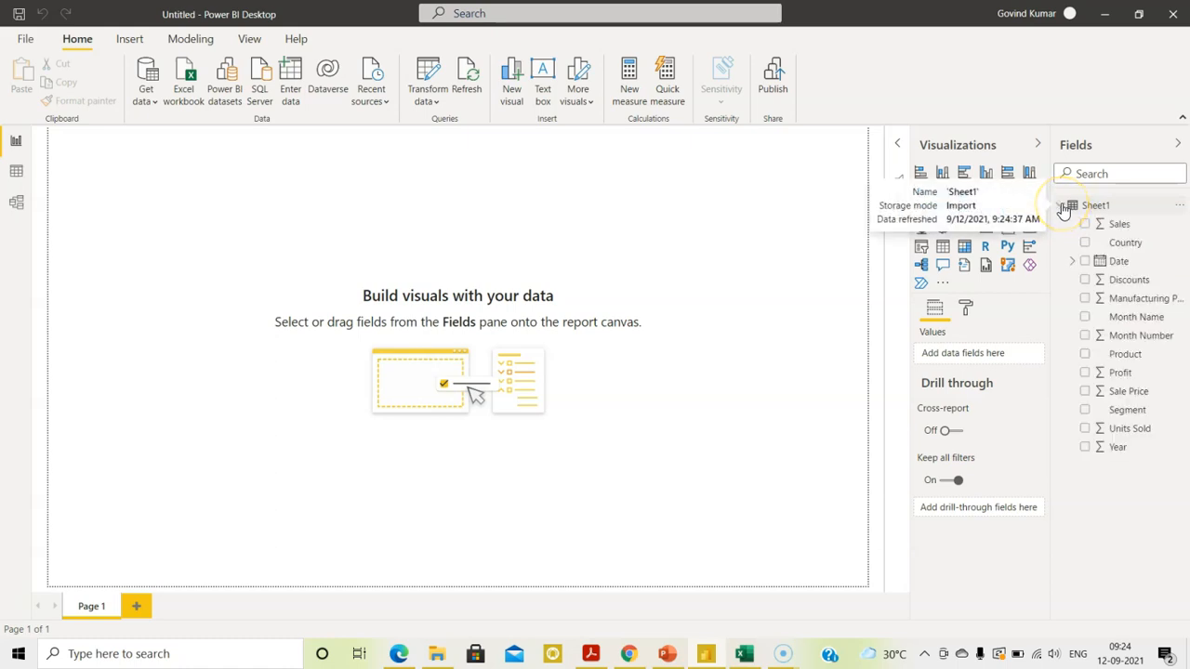
right_click(1124, 205)
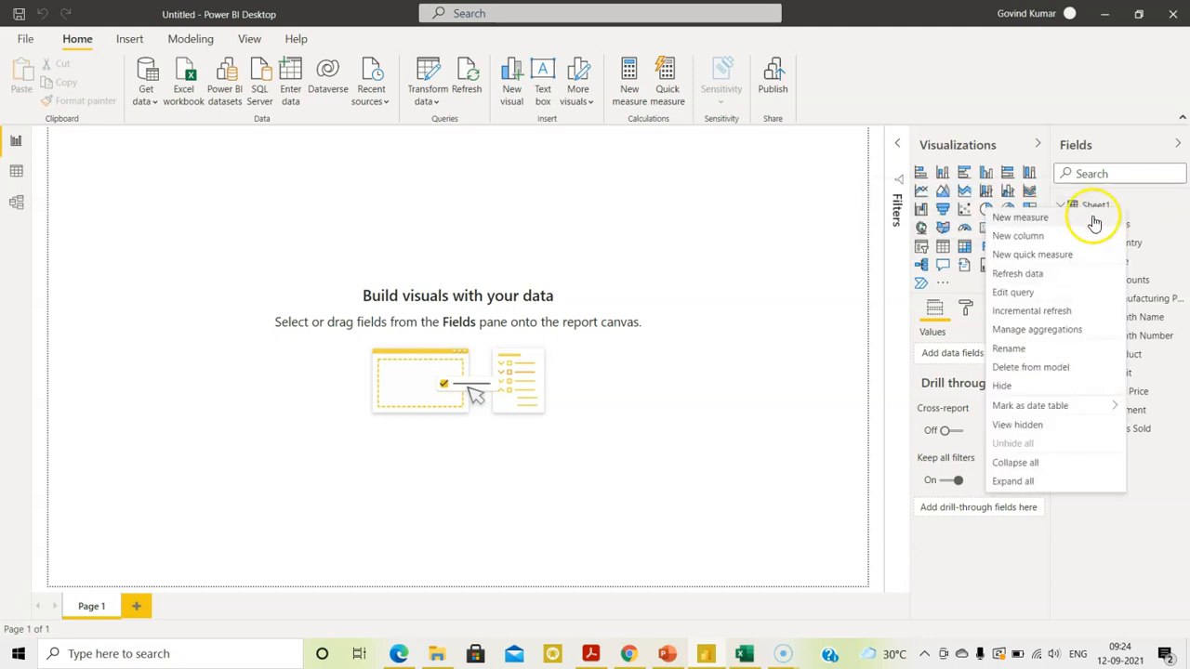
left_click(1174, 207)
left_click(1178, 208)
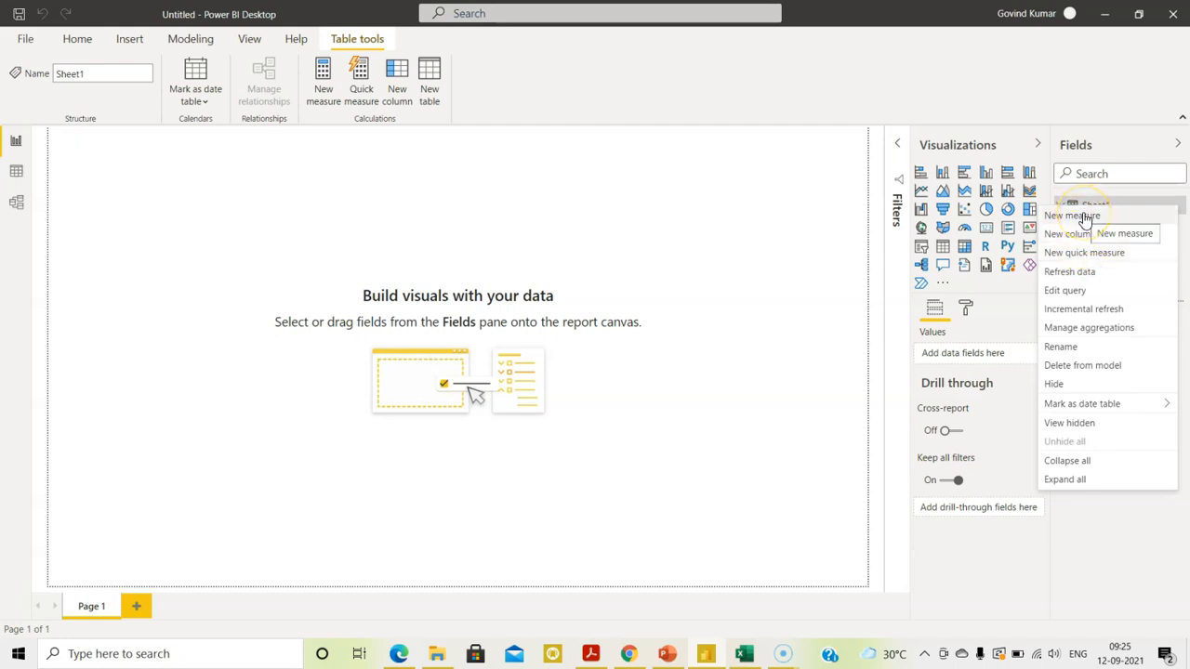
left_click(1083, 217)
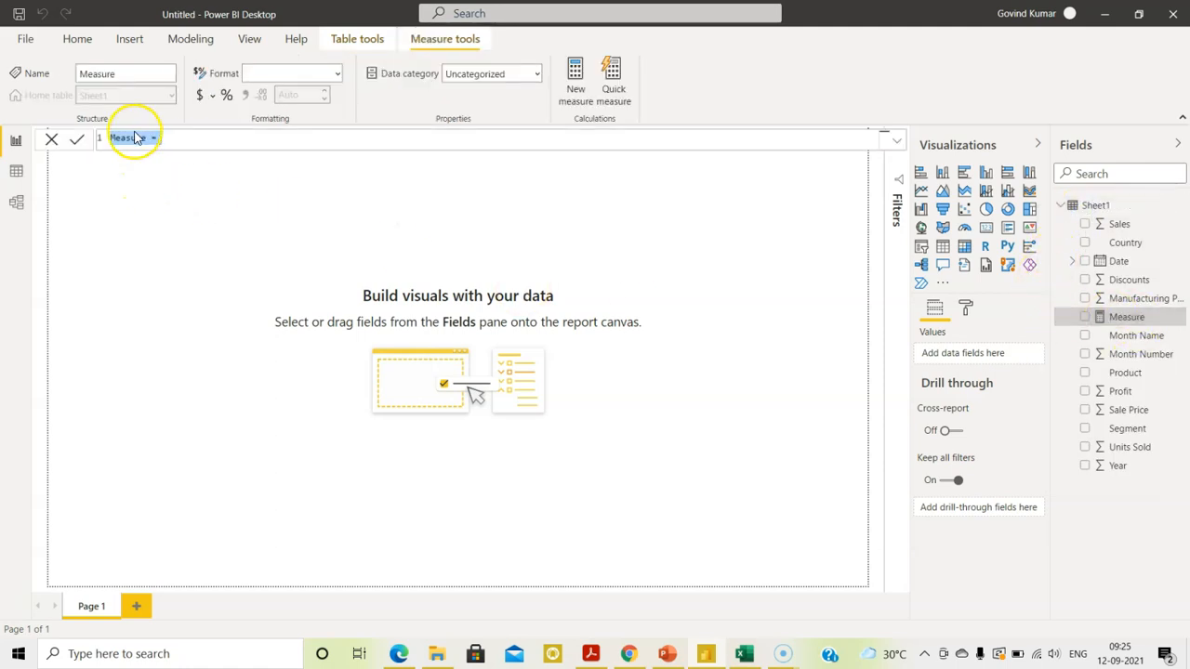
type("Sum of")
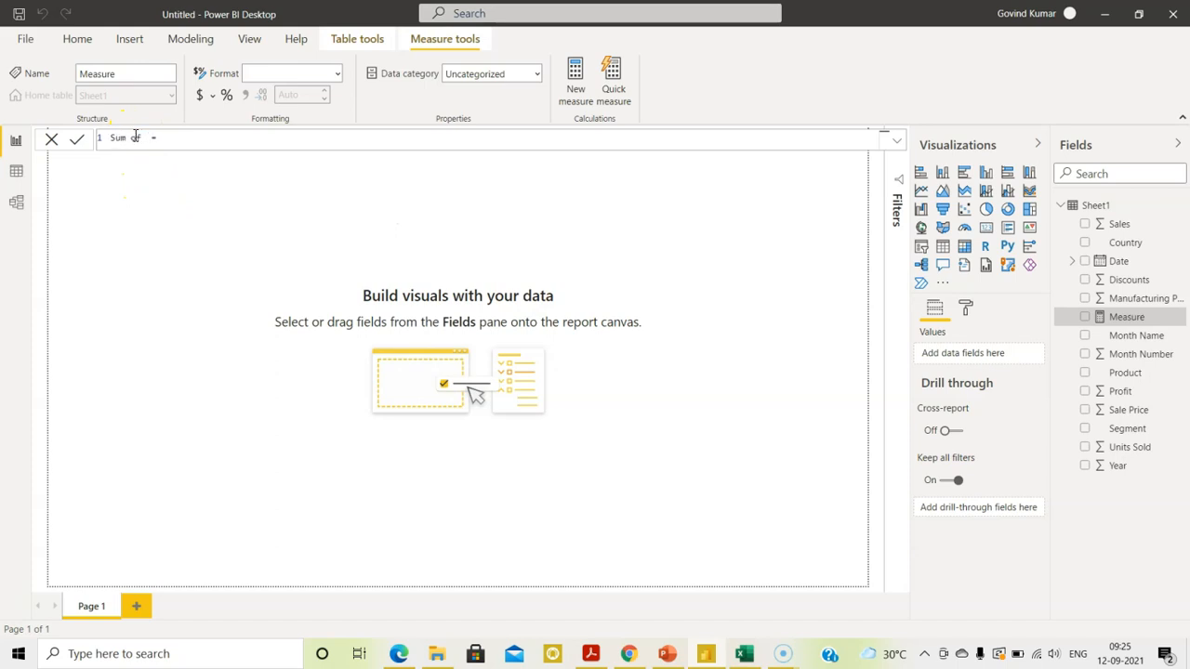
type(" Sales")
left_click(300, 205)
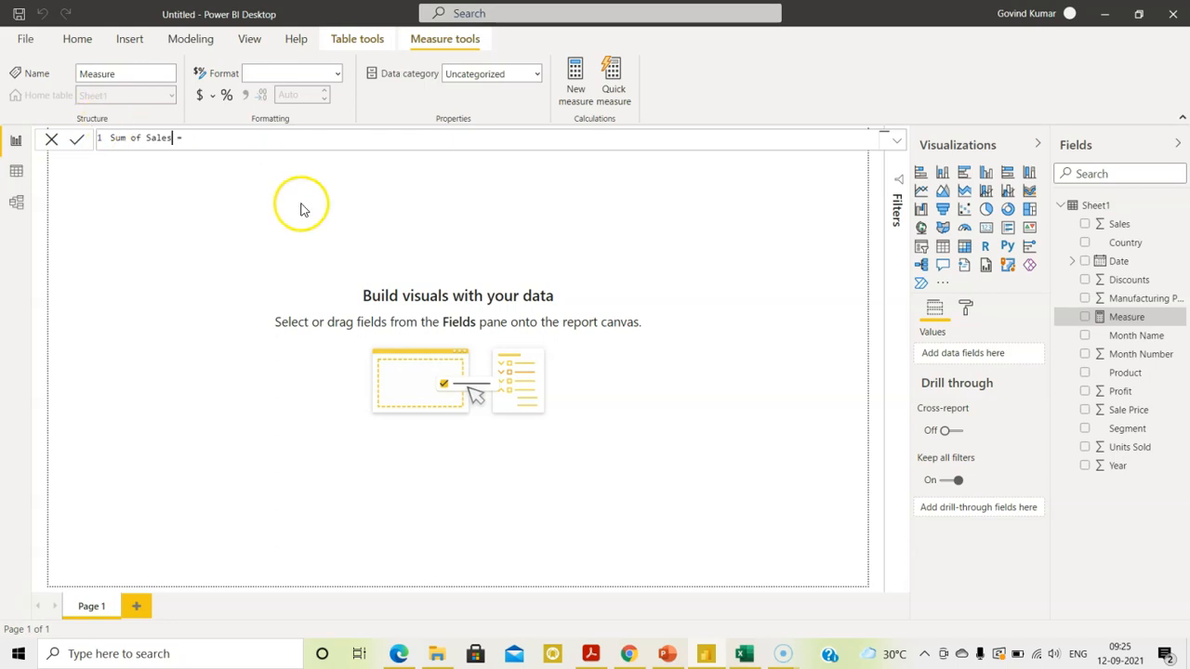
Step: Define the Sum of Sales measure as sum(Sheet1[ Sales]) and commit the formula
left_click(268, 138)
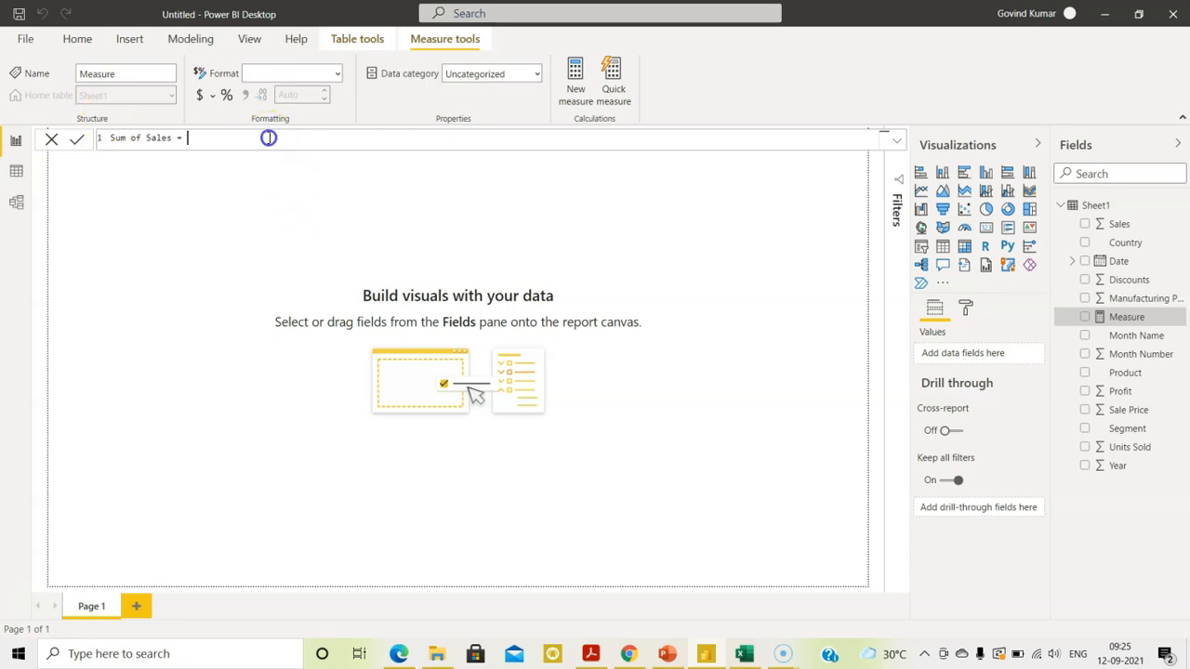
type("s")
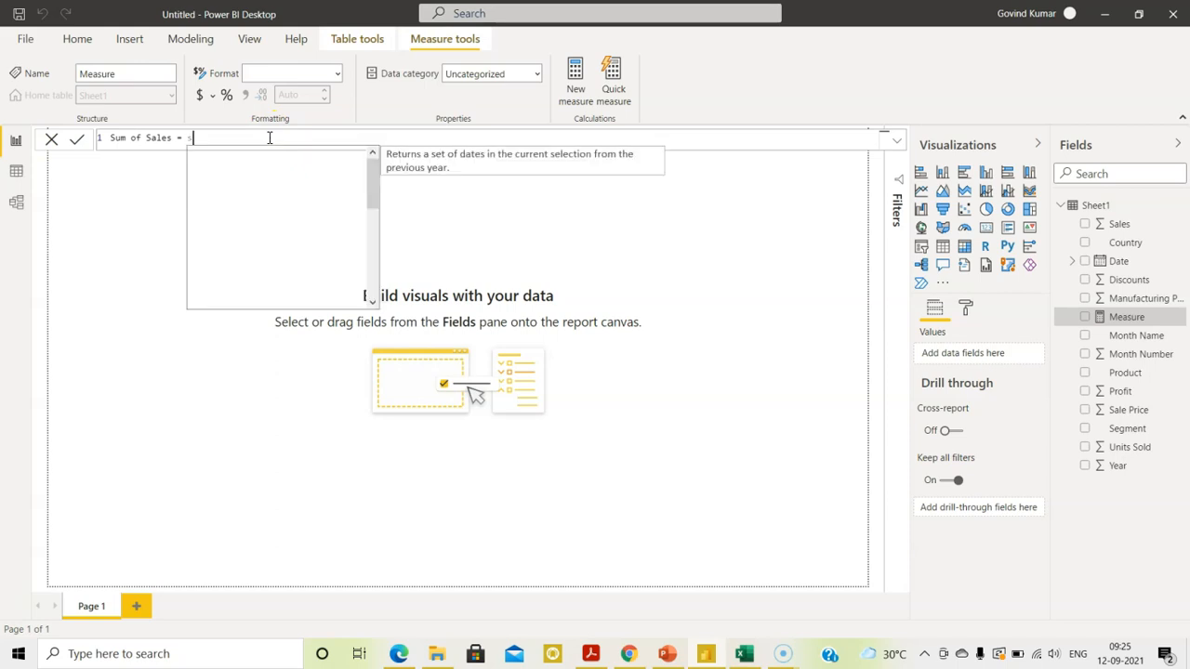
type("um")
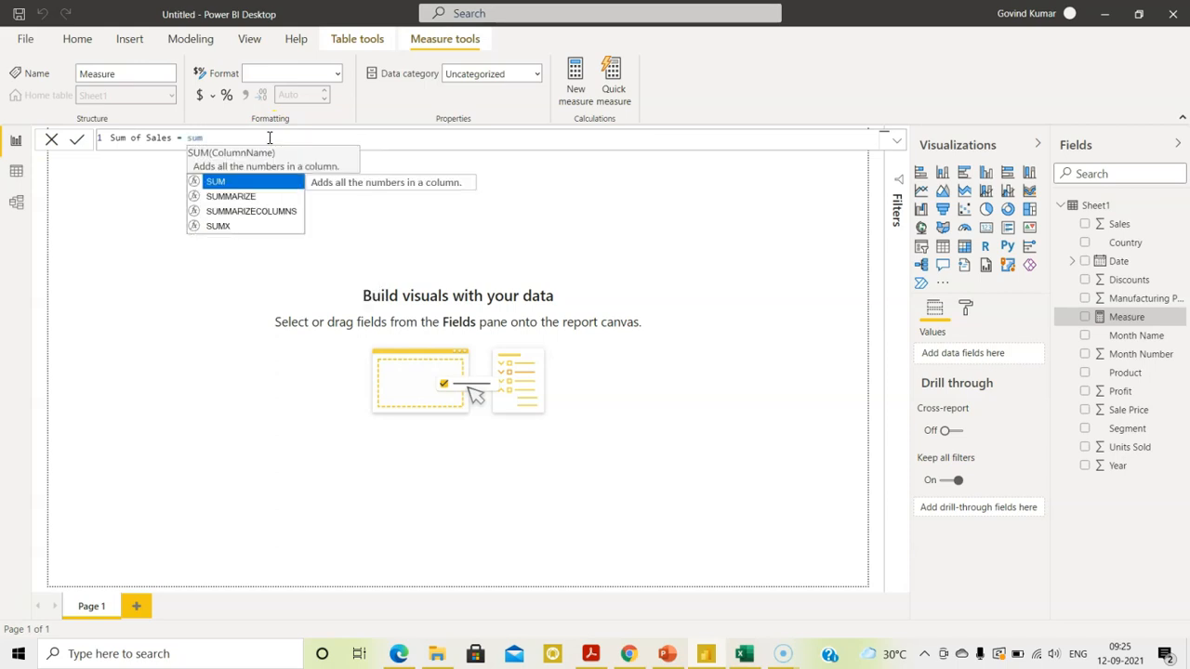
key("BackSpace")
key("BackSpace")
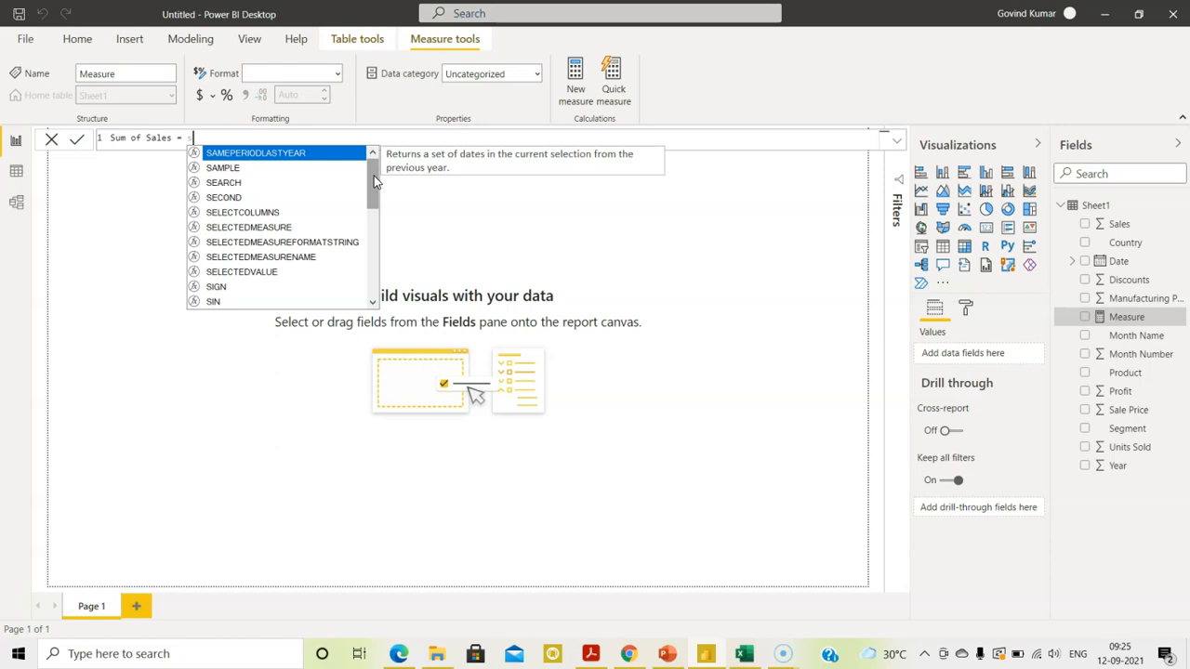
type("um")
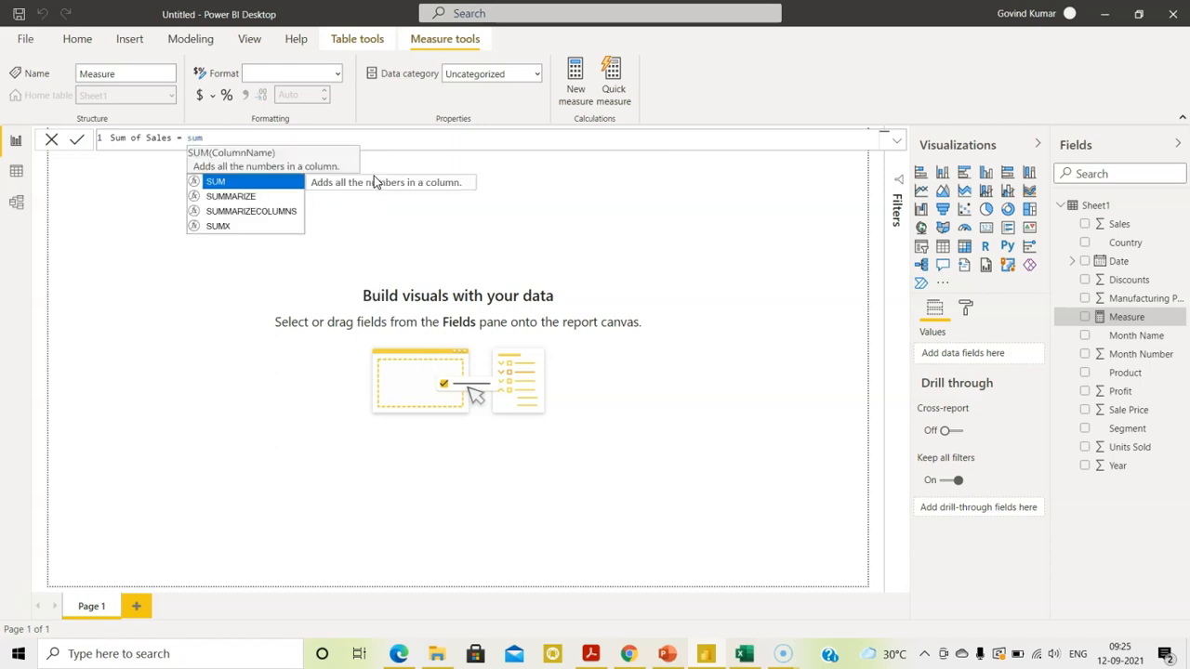
type("(")
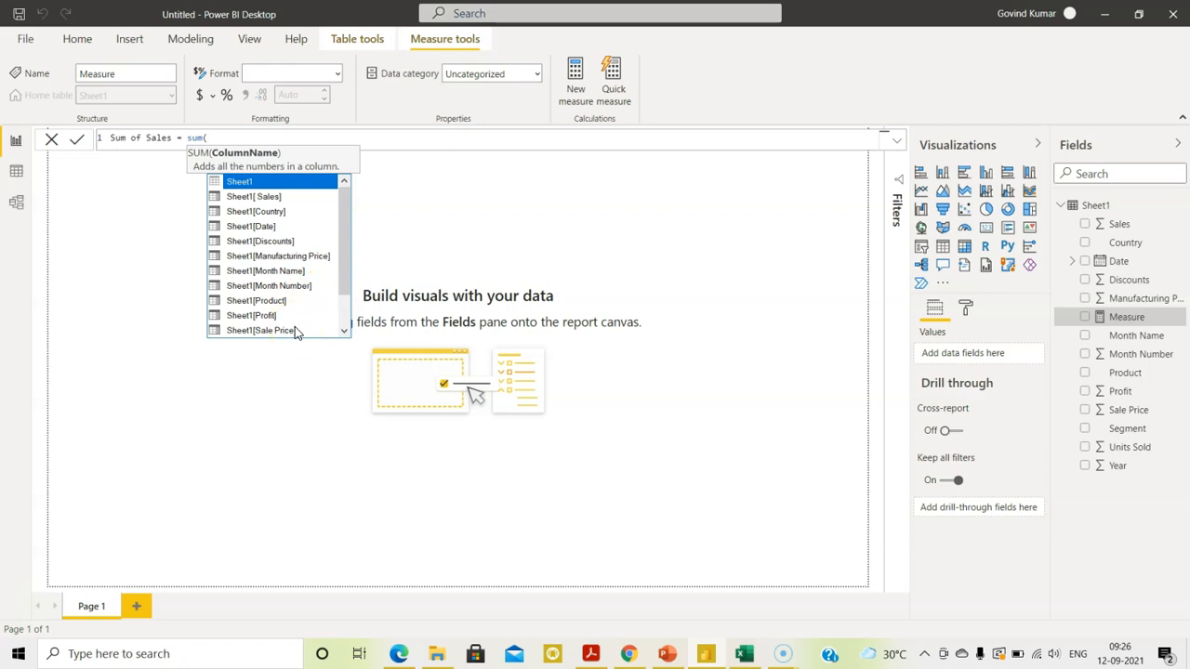
left_click(272, 197)
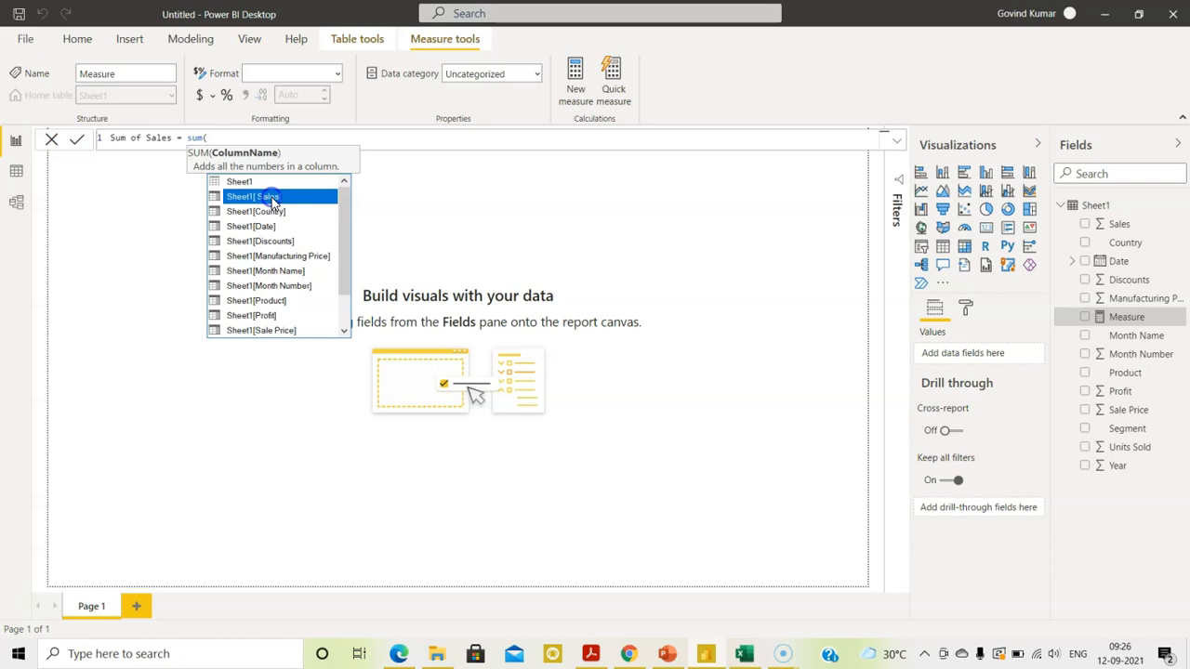
left_click(272, 197)
type(")")
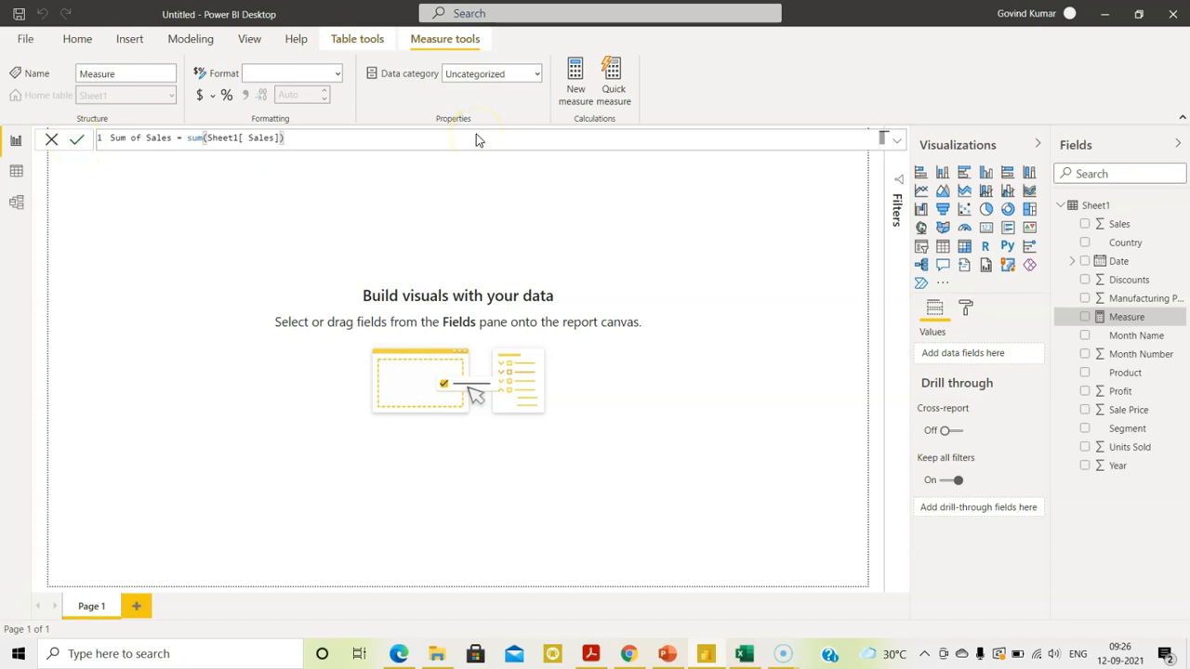
key("Return")
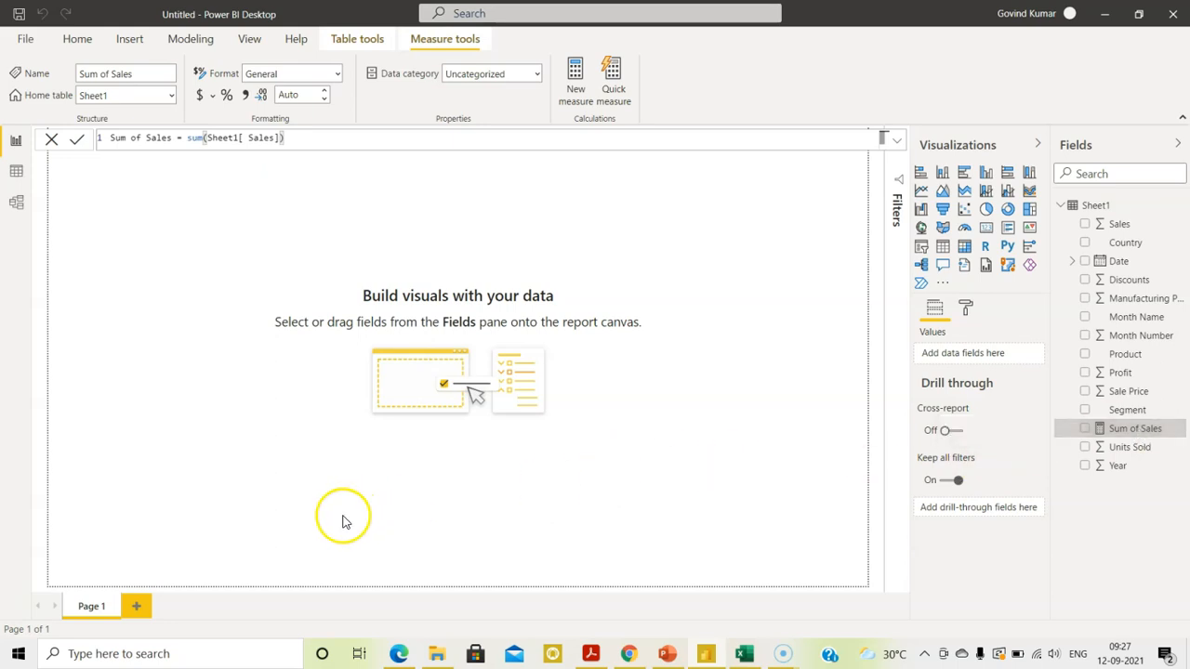
Step: Create a new calculated column in the Sheet1 table and name it Month of Year
right_click(1119, 204)
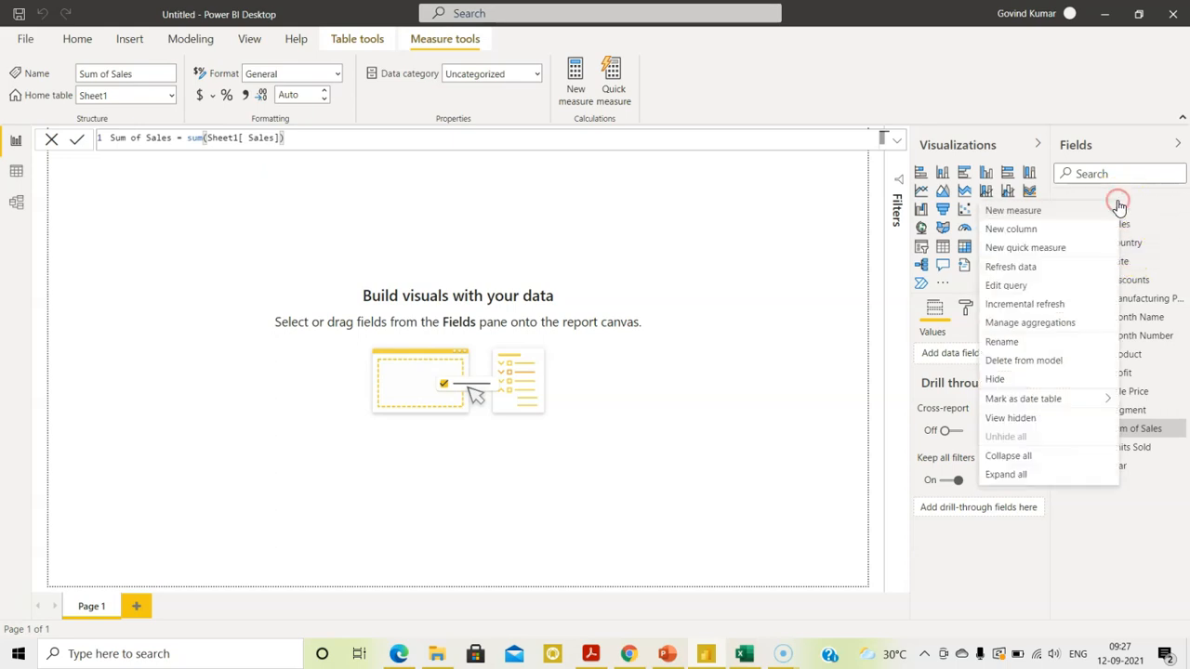
left_click(1018, 231)
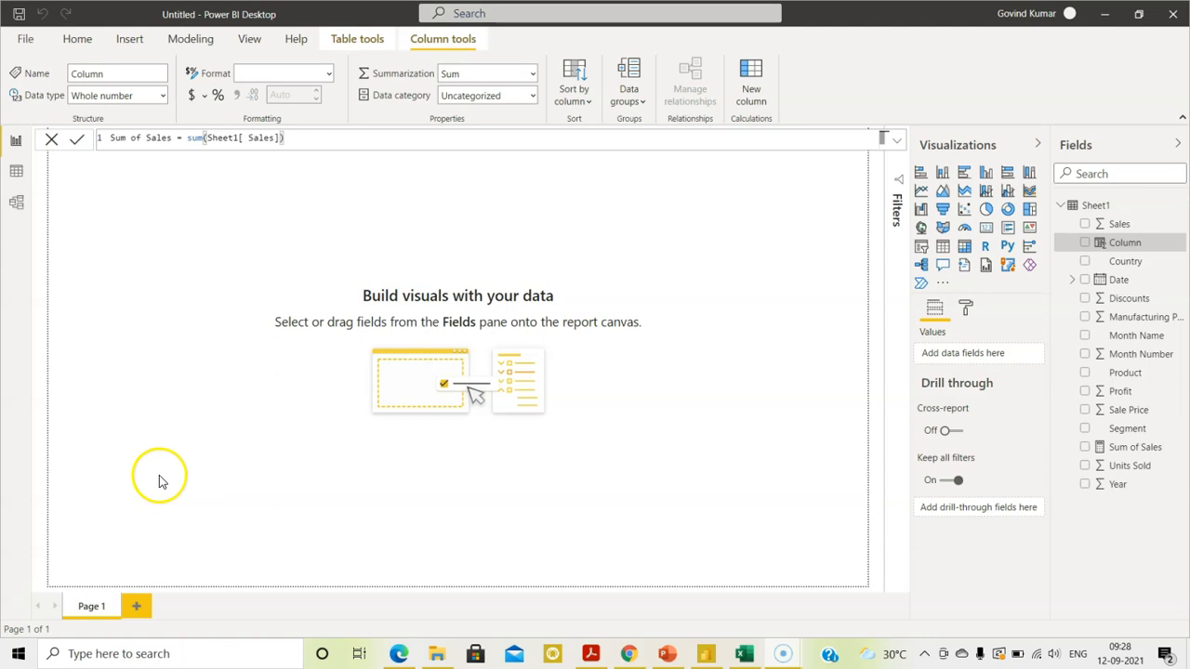
double_click(1125, 244)
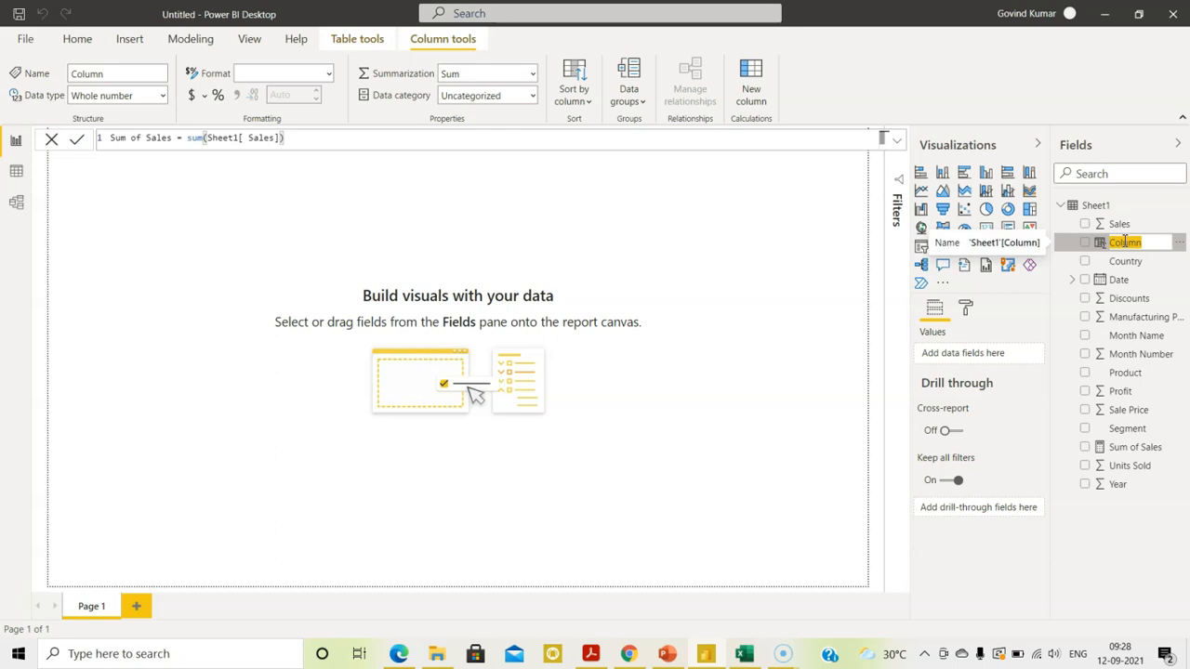
key("BackSpace")
type("Da")
key("BackSpace")
key("BackSpace")
type("Month of Year")
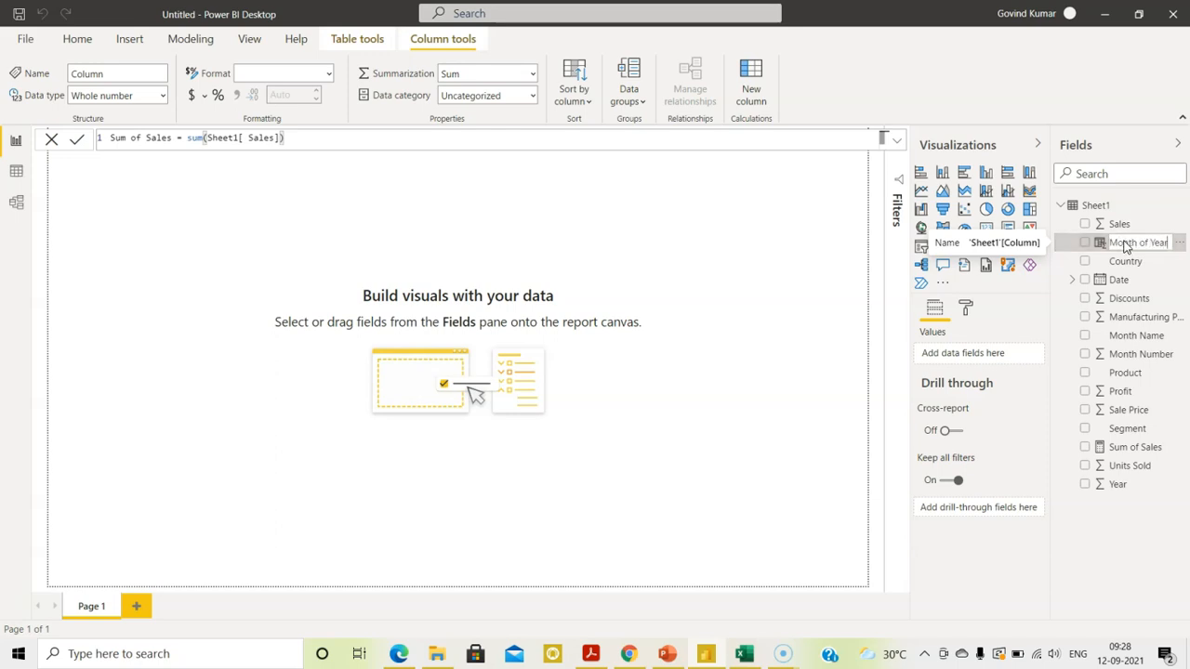
left_click(1129, 246)
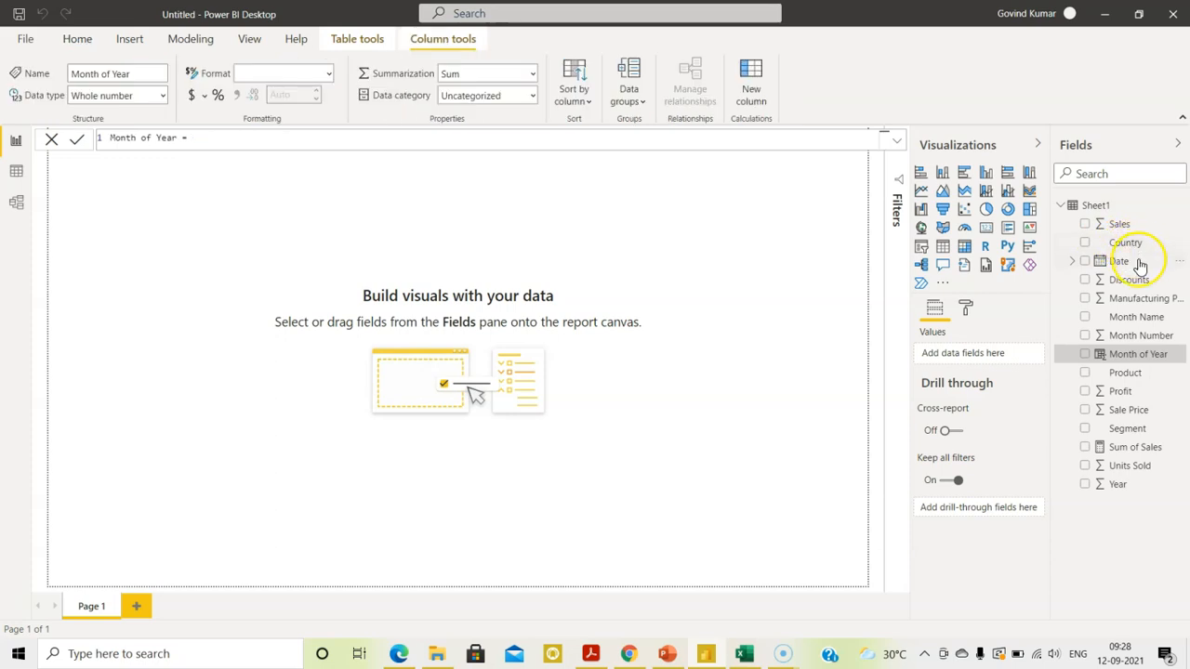
Step: Define the Month of Year column as month(Sheet1[Date]) and commit the formula
left_click(216, 142)
type("month")
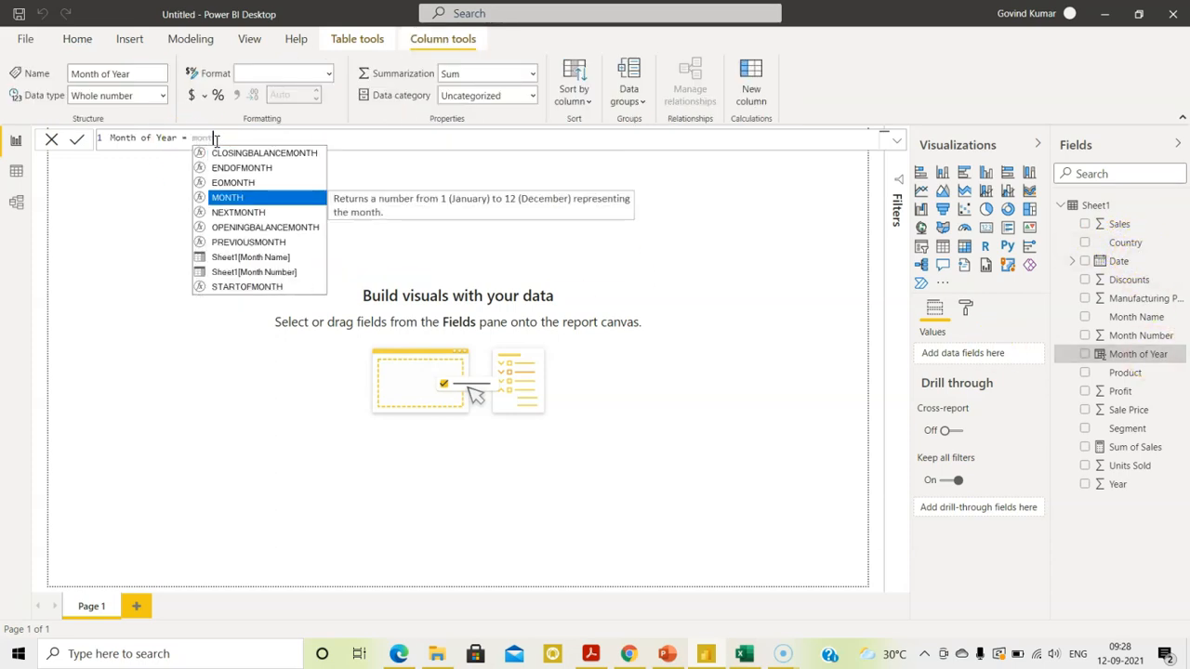
type("(")
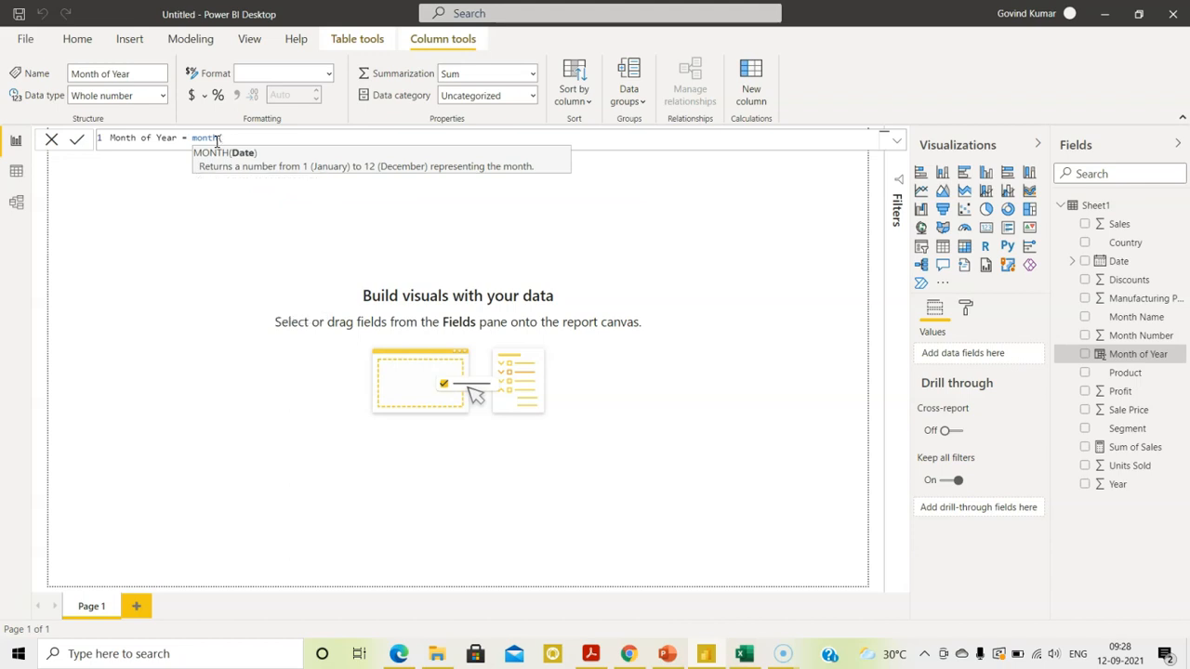
type("she")
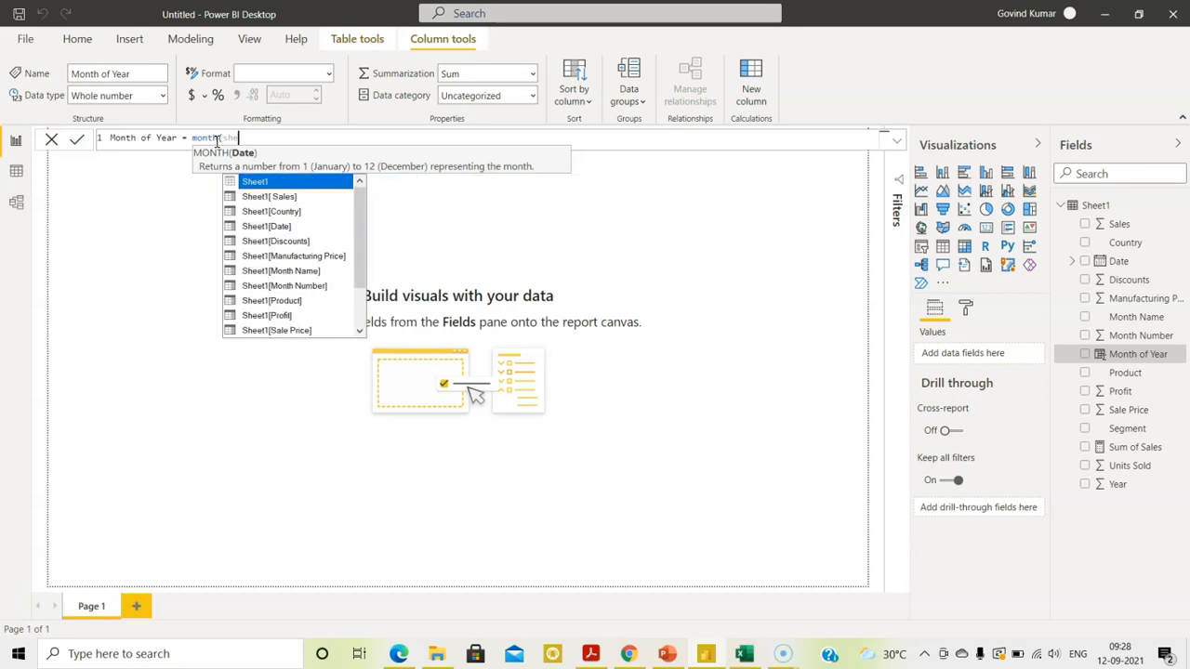
left_click(290, 227)
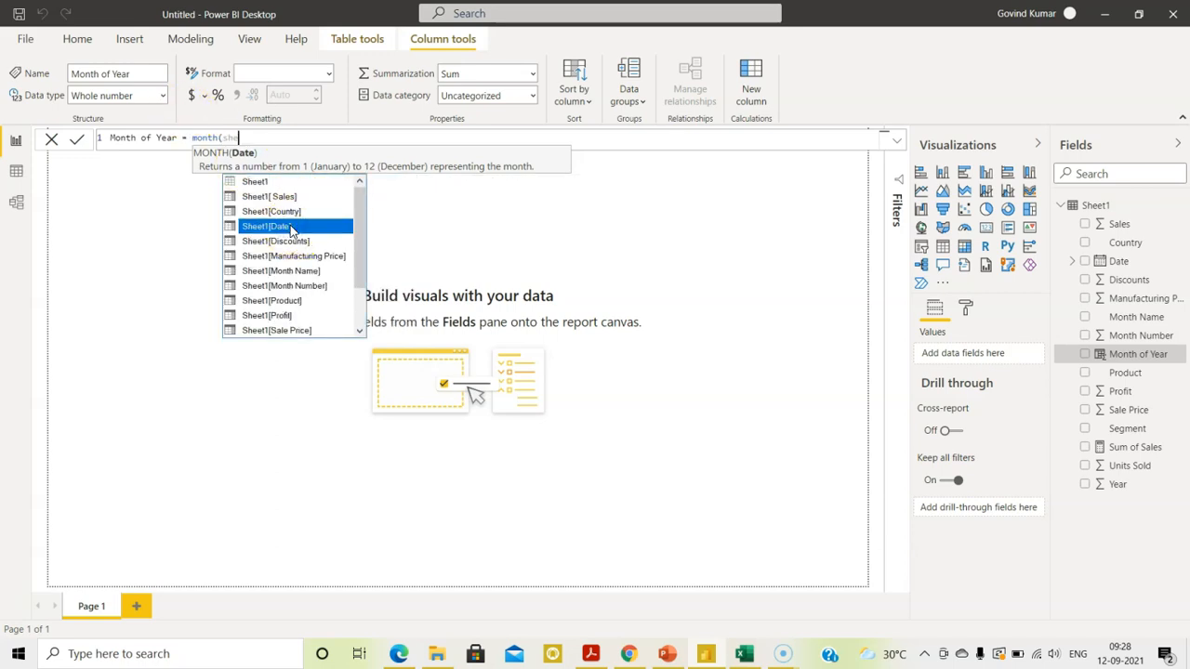
double_click(290, 227)
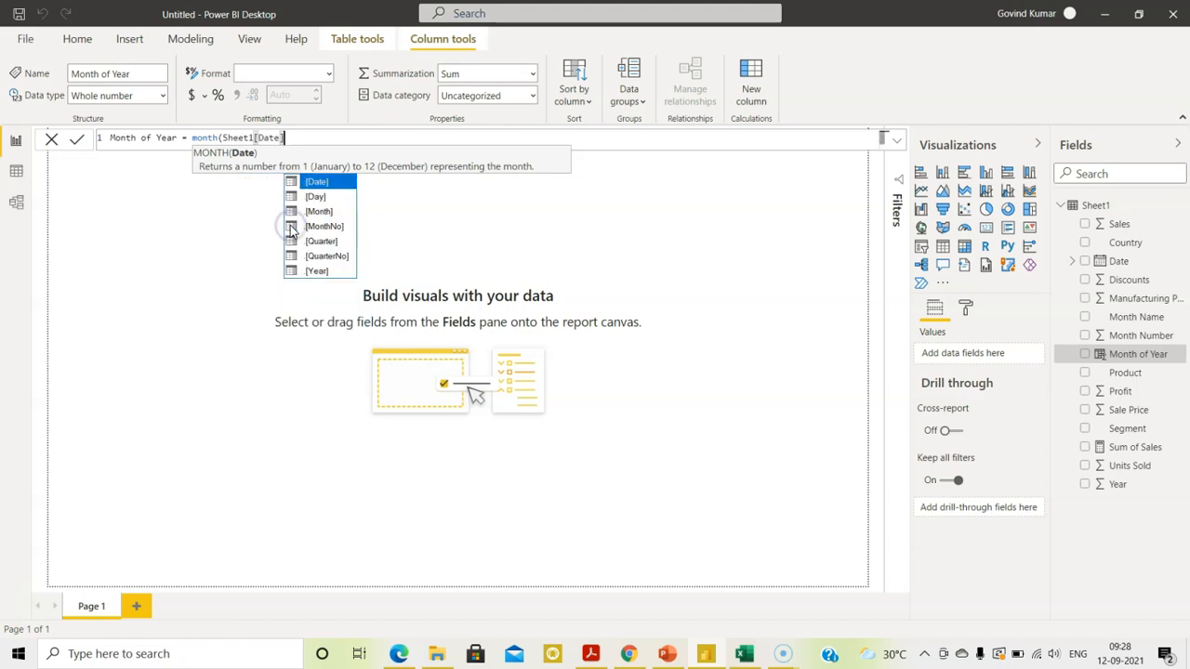
type(")")
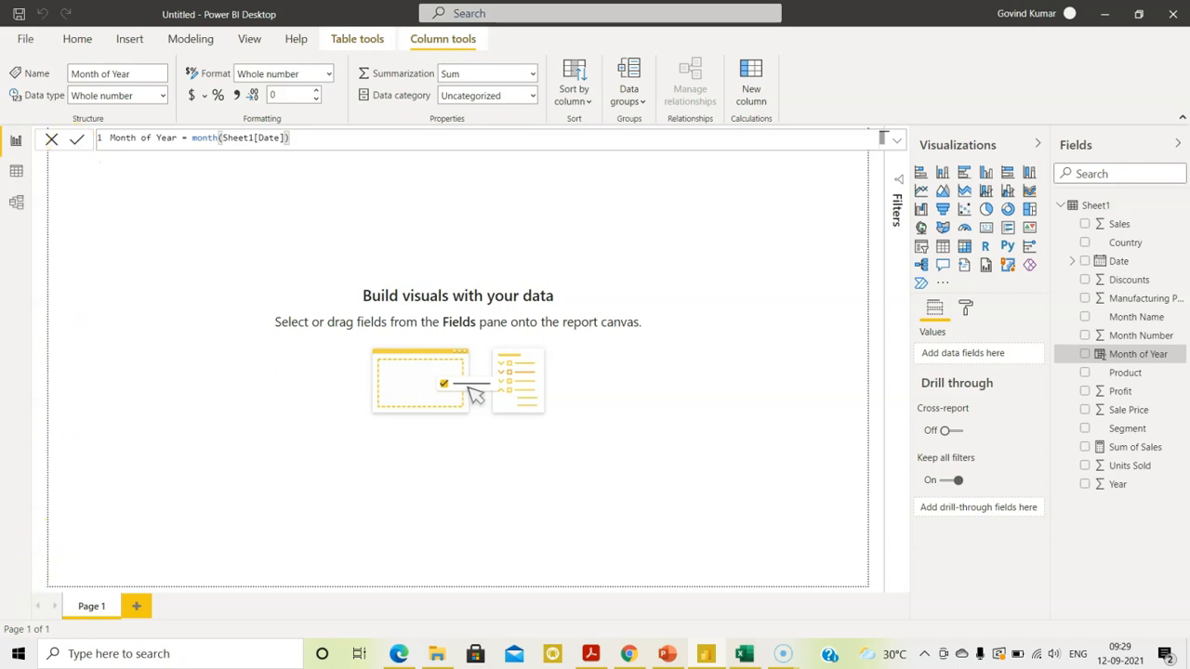
left_click(128, 393)
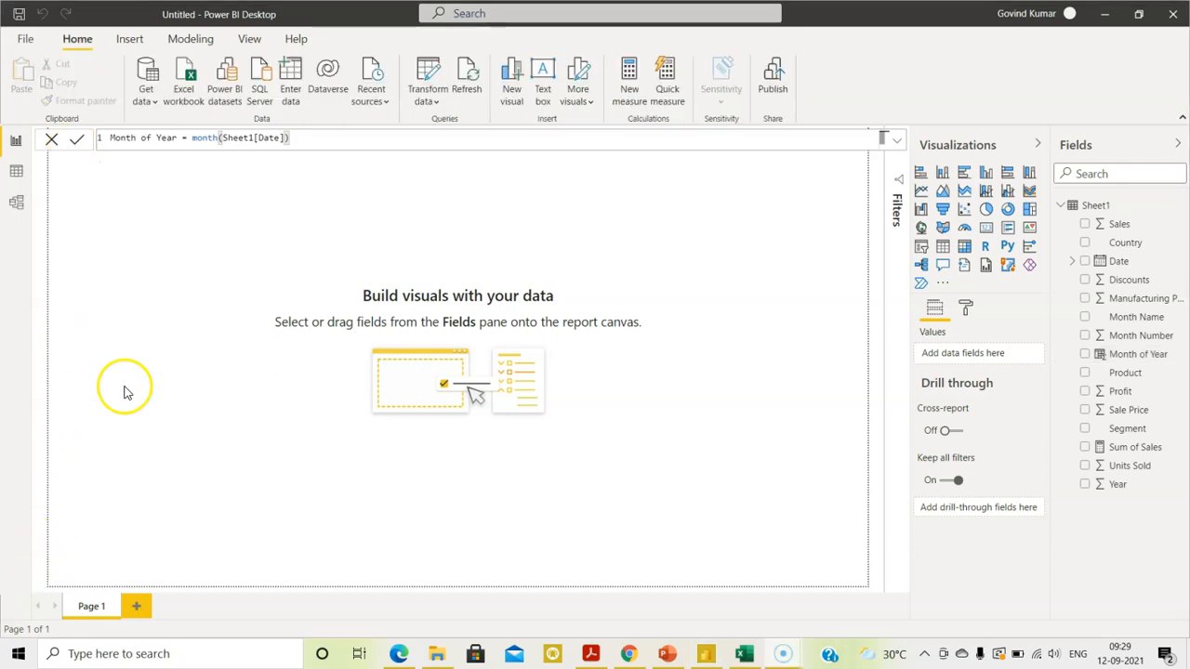
Step: Look at the table in the data view, and return to the report view
left_click(18, 175)
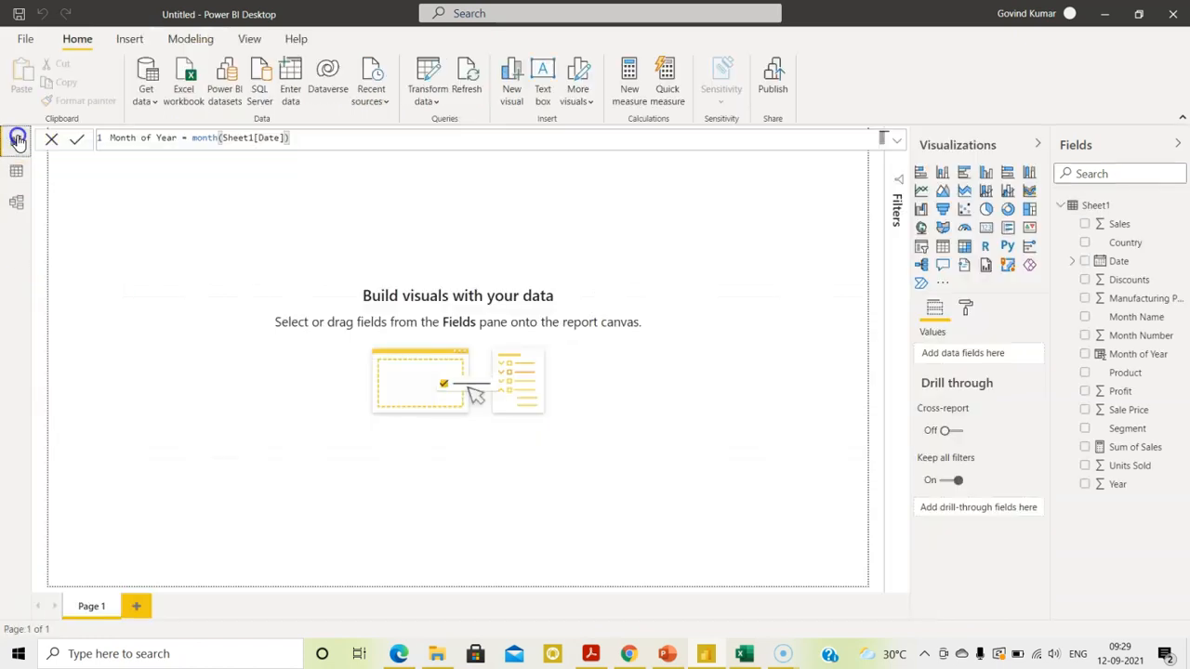
left_click(16, 140)
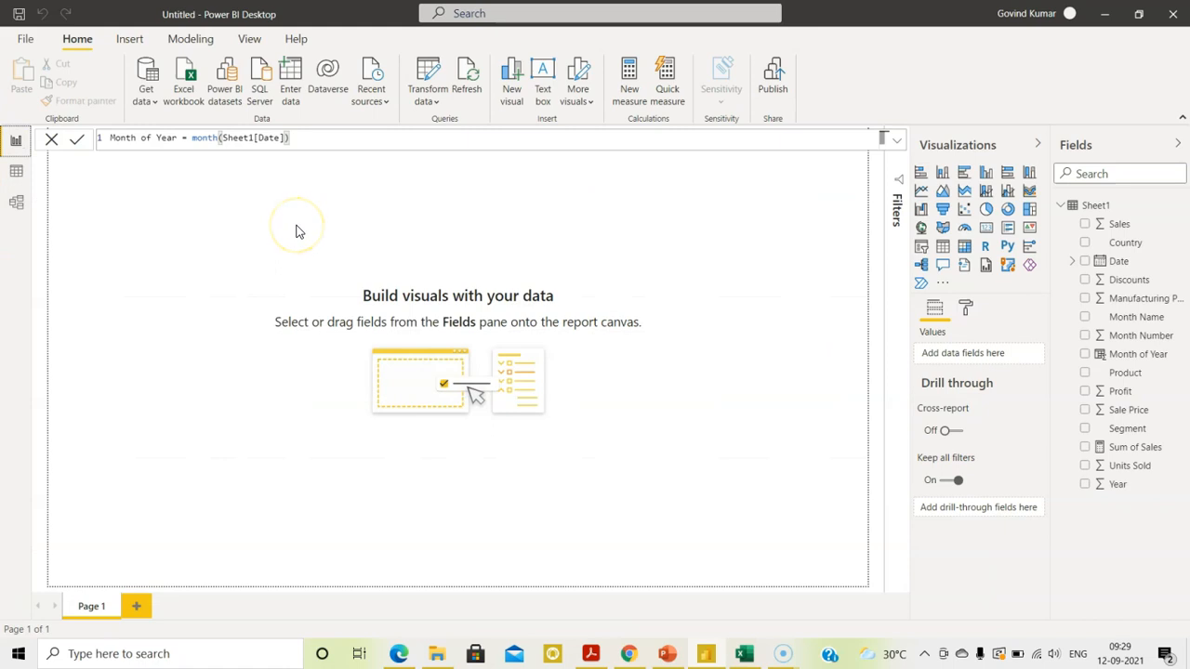